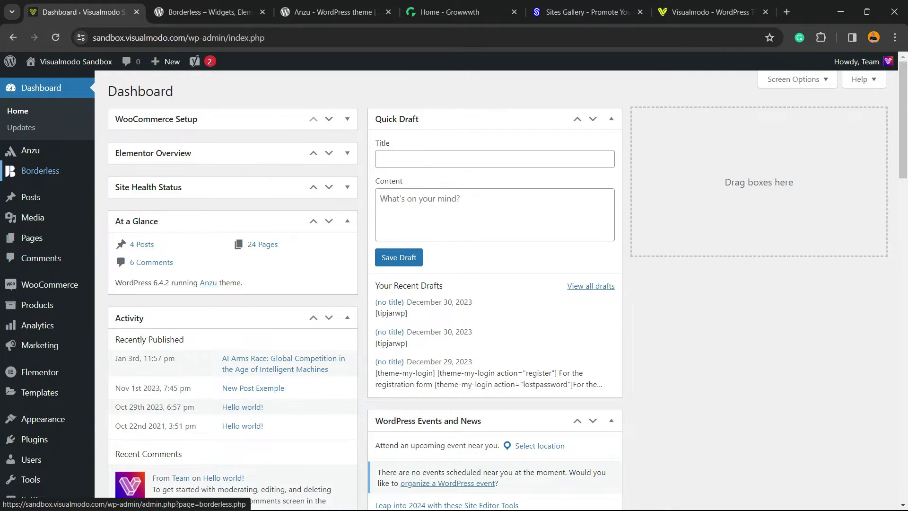
Step: Find the PublishPress Future plugin in the plugin directory, then install and activate it
{"action": "scroll", "coordinate": [38, 298], "scroll_direction": "down", "scroll_amount": 2}
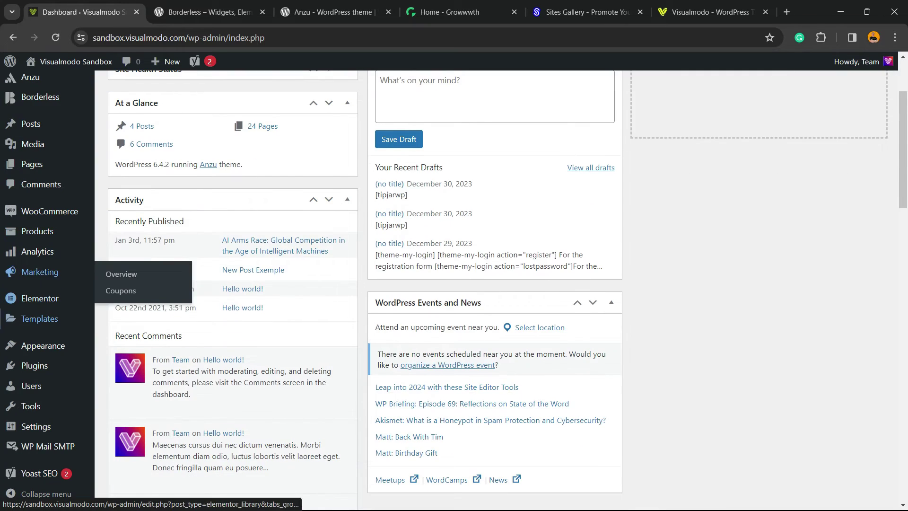
{"action": "mouse_move", "coordinate": [34, 365]}
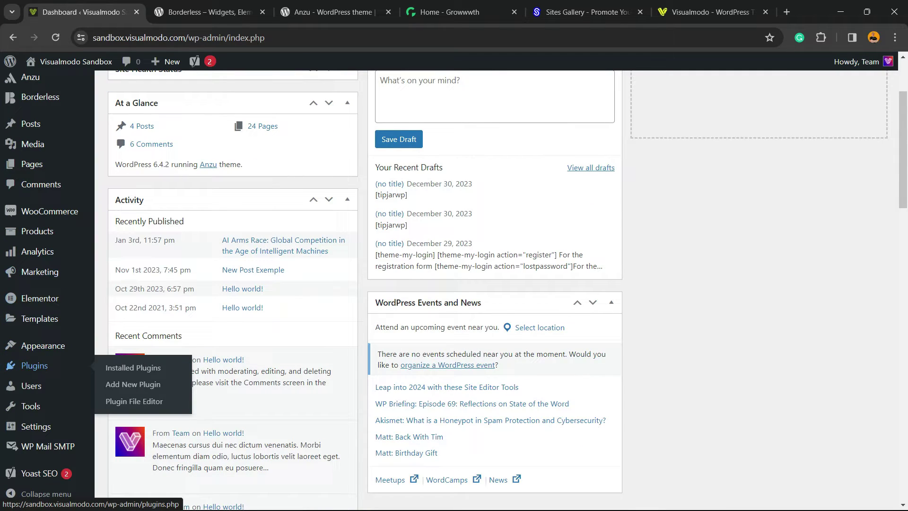
{"action": "left_click", "coordinate": [167, 384]}
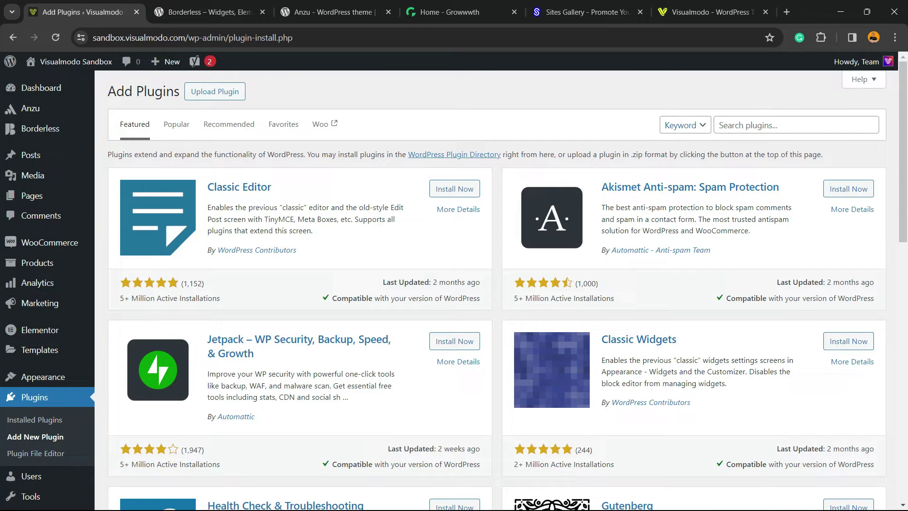
{"action": "left_click", "coordinate": [795, 124]}
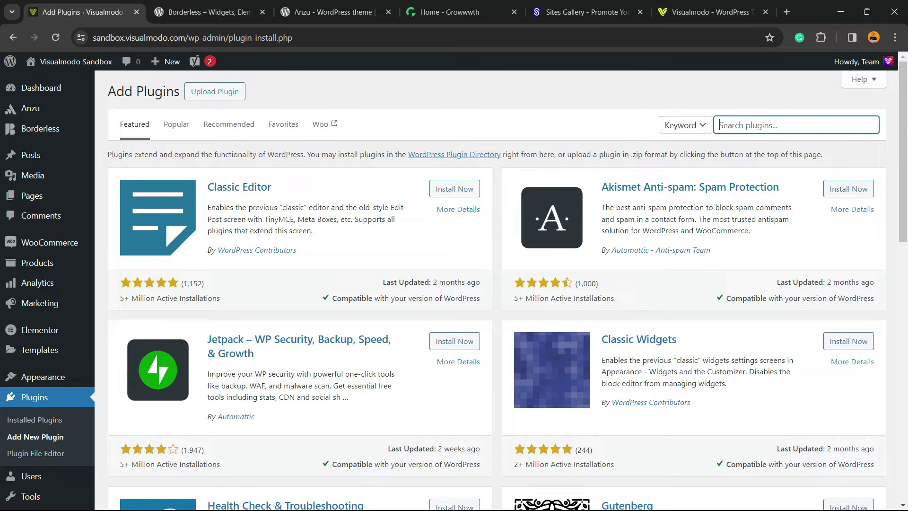
{"action": "type", "text": "PublishPress Future"}
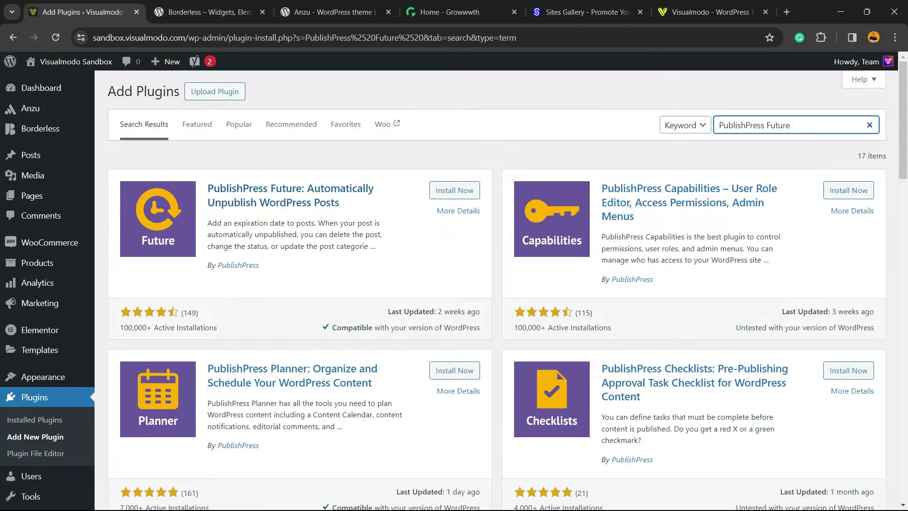
{"action": "left_click", "coordinate": [454, 190]}
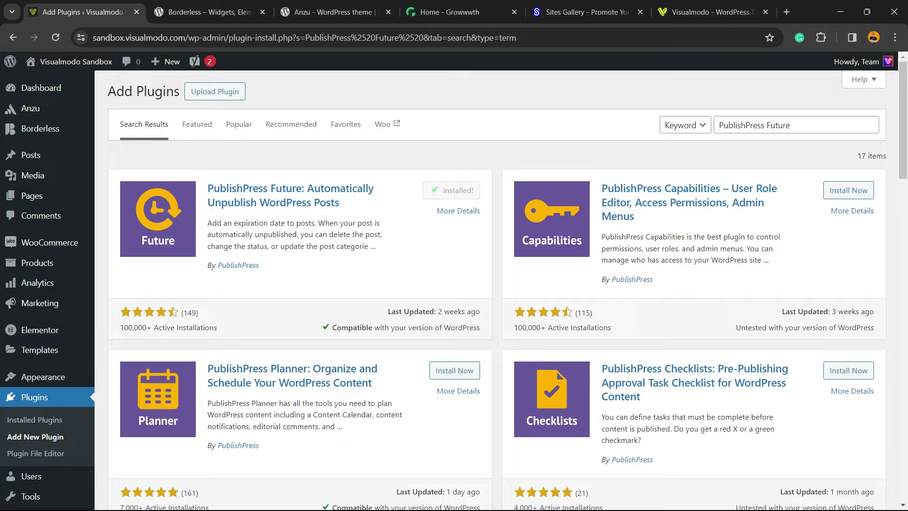
{"action": "left_click", "coordinate": [460, 190]}
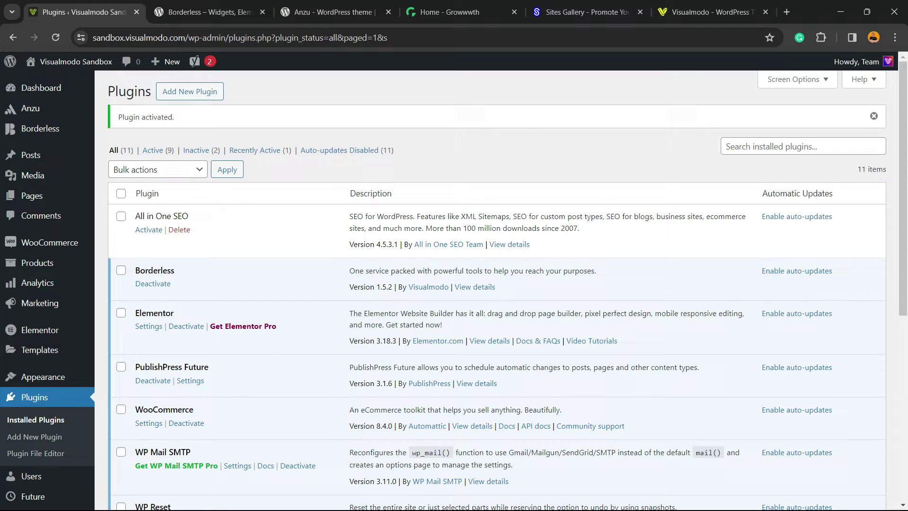
Step: Open the Future Actions page of the PublishPress Future plugin
{"action": "scroll", "coordinate": [496, 288], "scroll_direction": "down", "scroll_amount": 7}
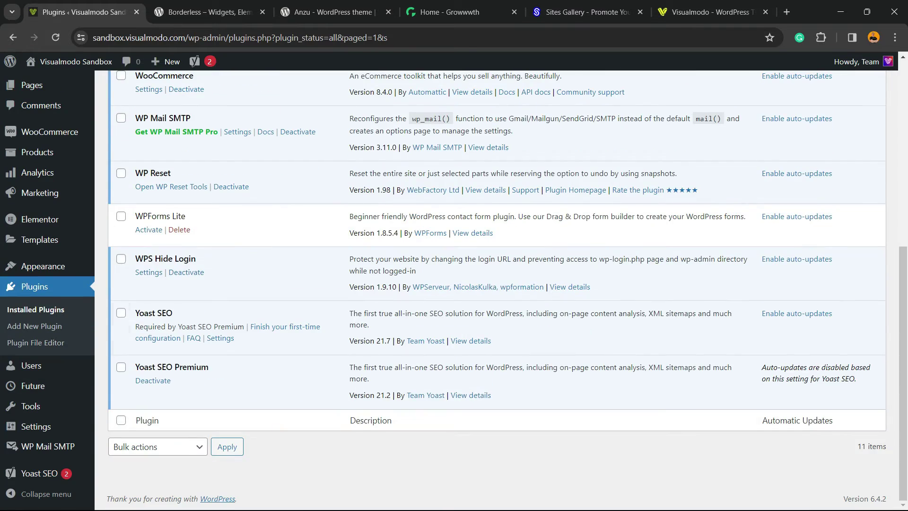
{"action": "mouse_move", "coordinate": [33, 385]}
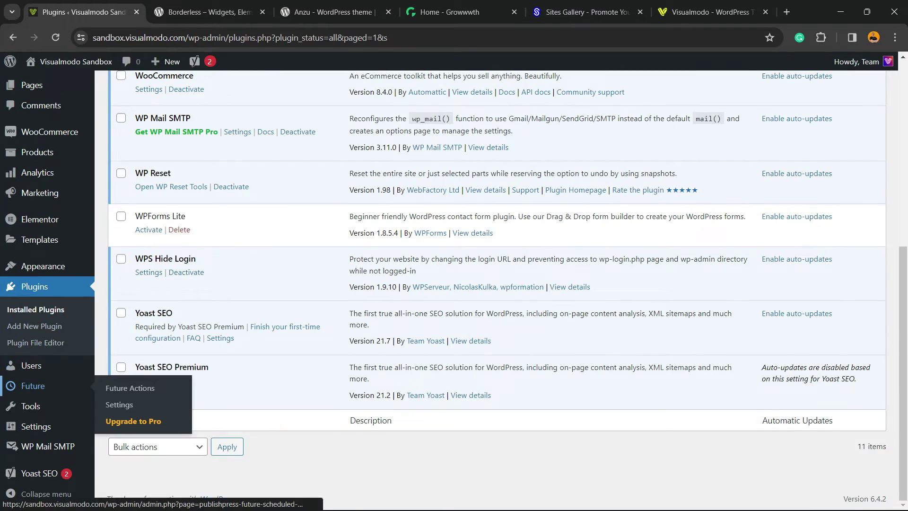
{"action": "left_click", "coordinate": [33, 385]}
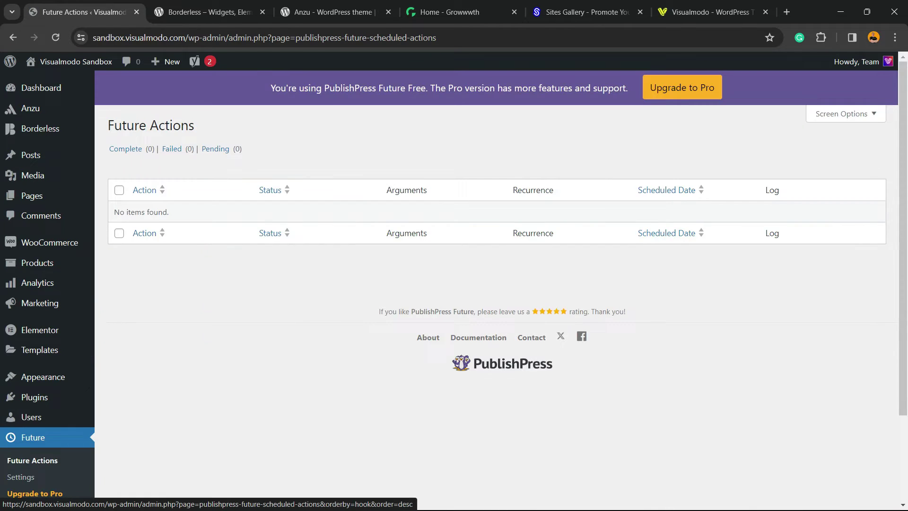
{"action": "key", "text": "ctrl+plus"}
{"action": "key", "text": "ctrl+plus"}
{"action": "key", "text": "ctrl+plus"}
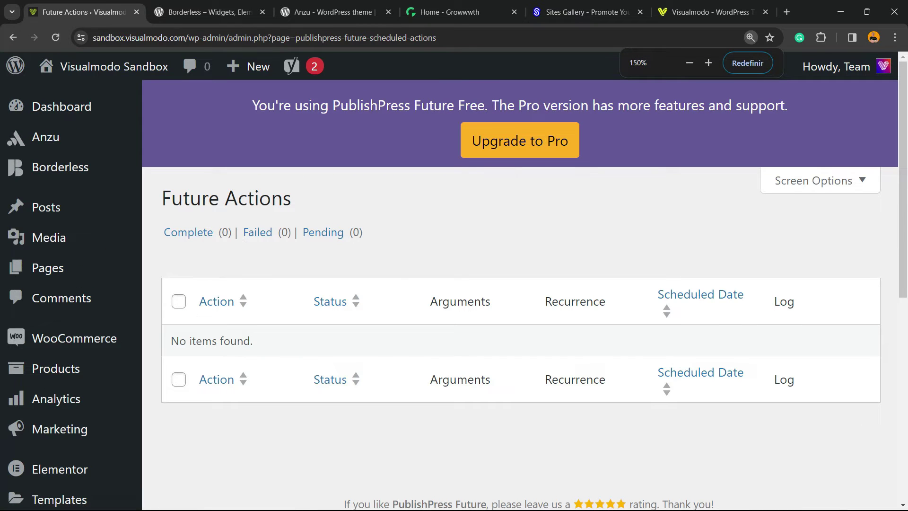
Step: Open the PublishPress Future settings and review the General date and time defaults and the email notification options
{"action": "scroll", "coordinate": [454, 279], "scroll_direction": "down", "scroll_amount": 4}
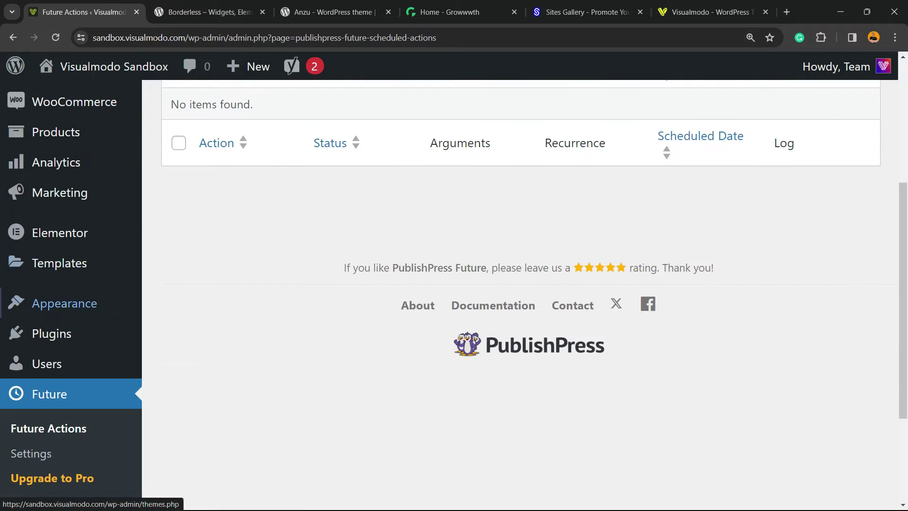
{"action": "scroll", "coordinate": [38, 425], "scroll_direction": "down", "scroll_amount": 2}
{"action": "left_click", "coordinate": [30, 335]}
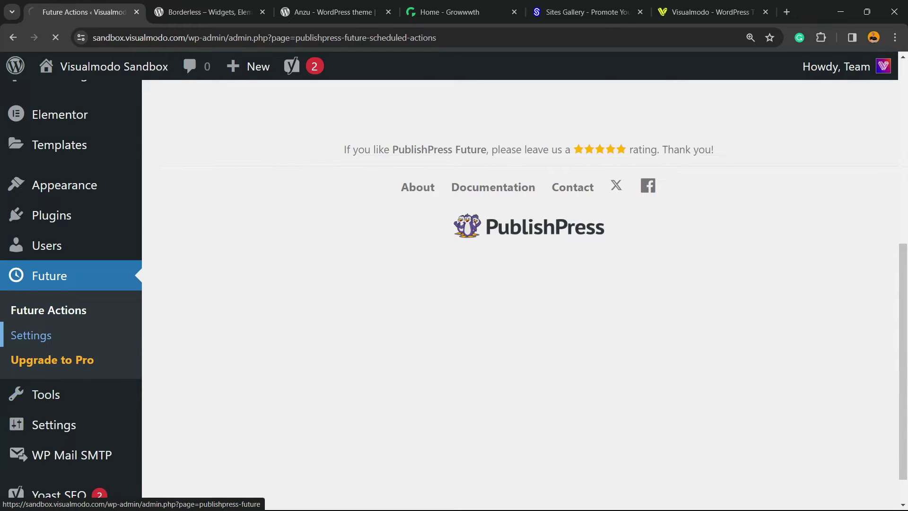
{"action": "scroll", "coordinate": [31, 335], "scroll_direction": "up", "scroll_amount": 4}
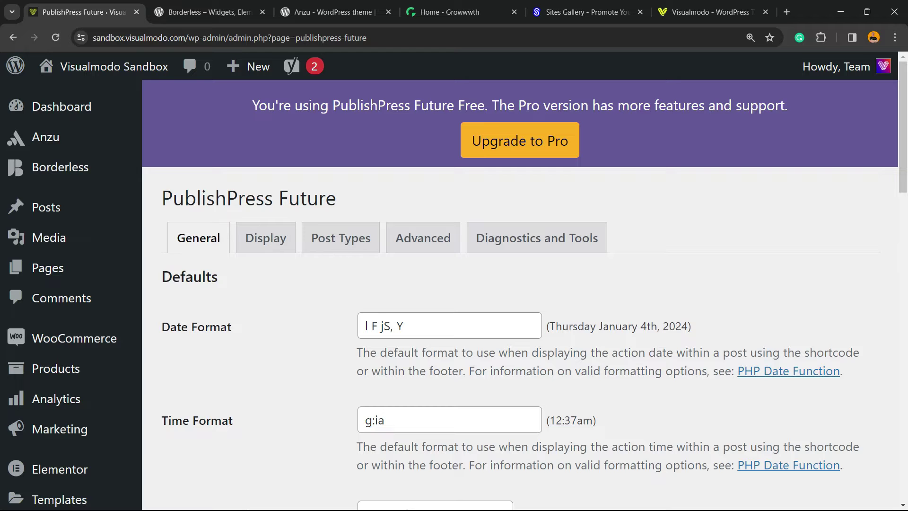
{"action": "scroll", "coordinate": [520, 283], "scroll_direction": "down", "scroll_amount": 2}
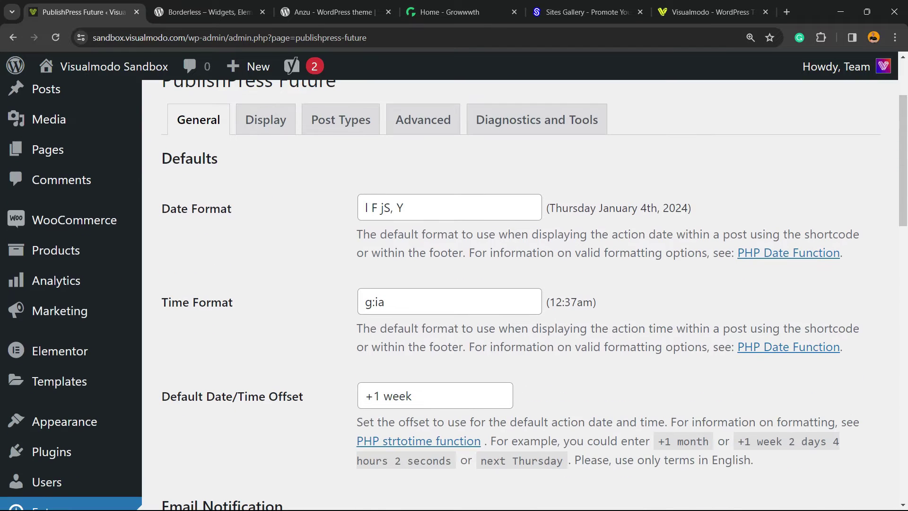
{"action": "scroll", "coordinate": [520, 284], "scroll_direction": "down", "scroll_amount": 2}
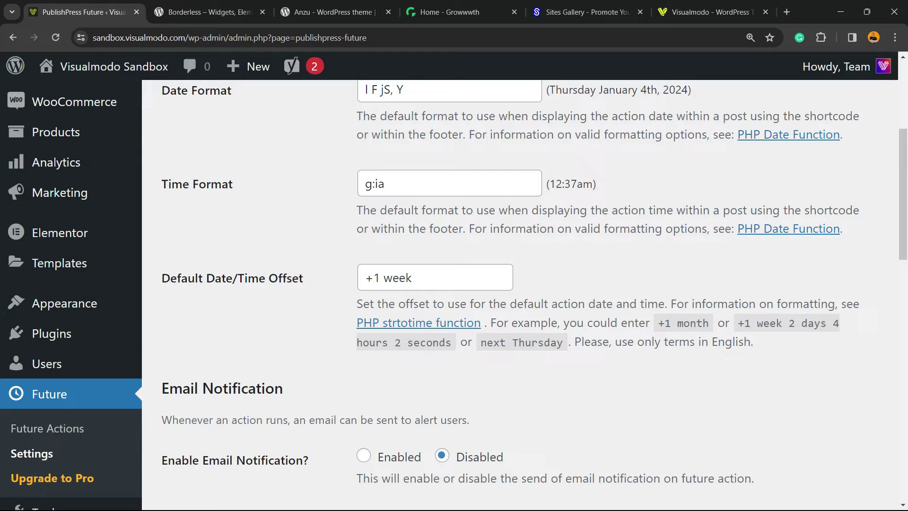
{"action": "scroll", "coordinate": [520, 284], "scroll_direction": "down", "scroll_amount": 2}
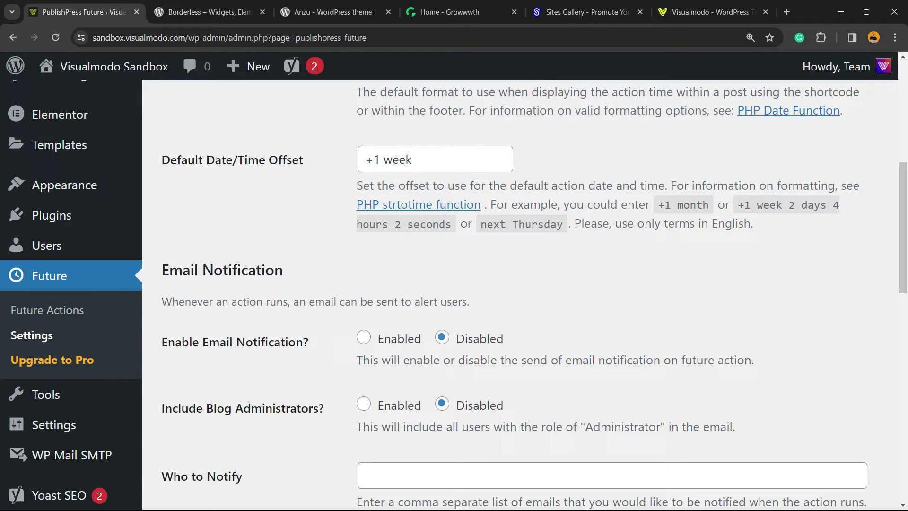
{"action": "scroll", "coordinate": [520, 283], "scroll_direction": "down", "scroll_amount": 2}
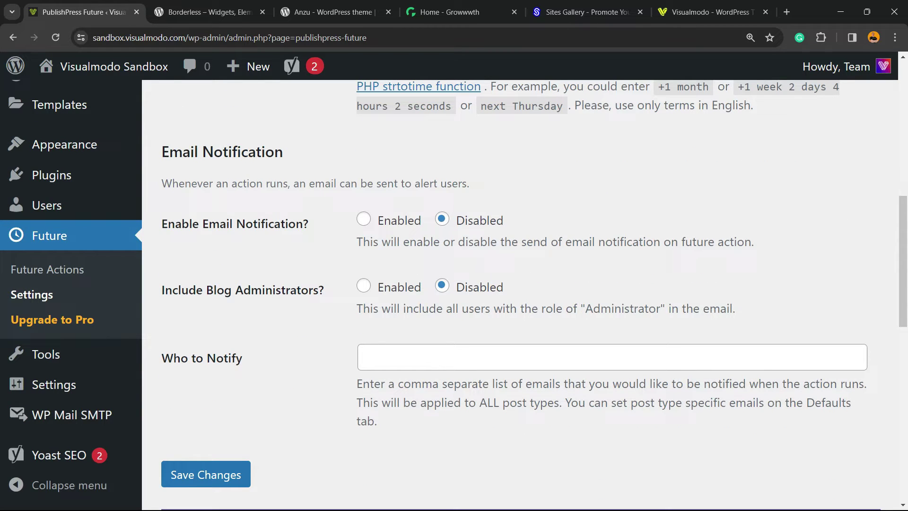
{"action": "left_click", "coordinate": [365, 356]}
Step: Review the plugin's Display settings, covering the shortcode attributes, Post Footer Display options, footer contents and footer style
{"action": "scroll", "coordinate": [520, 283], "scroll_direction": "up", "scroll_amount": 10}
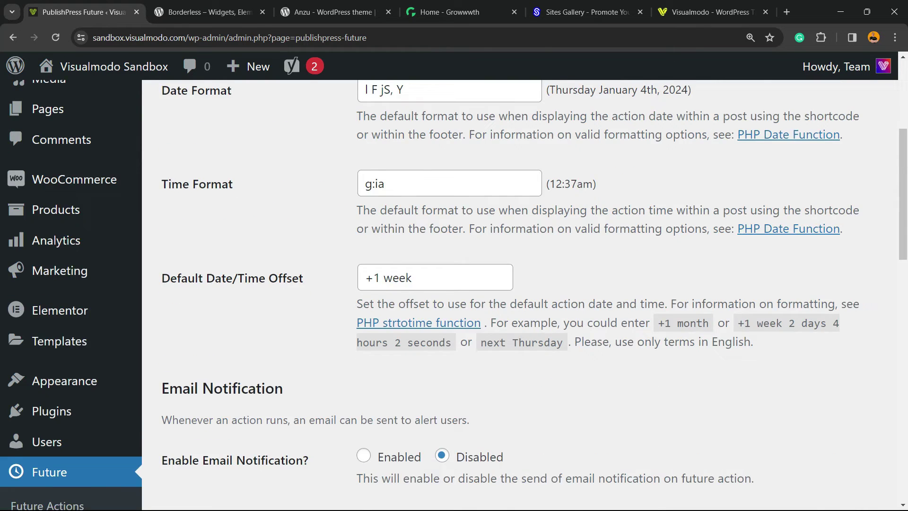
{"action": "left_click", "coordinate": [265, 237]}
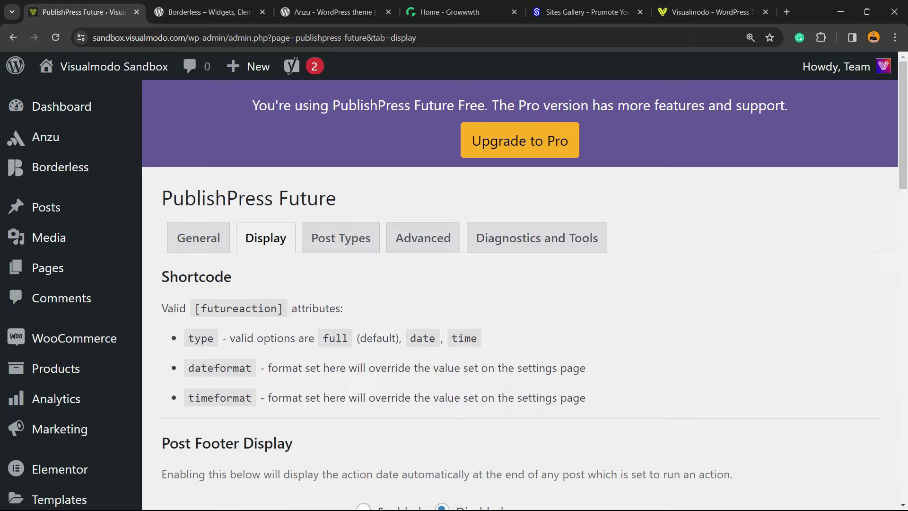
{"action": "scroll", "coordinate": [520, 293], "scroll_direction": "down", "scroll_amount": 5}
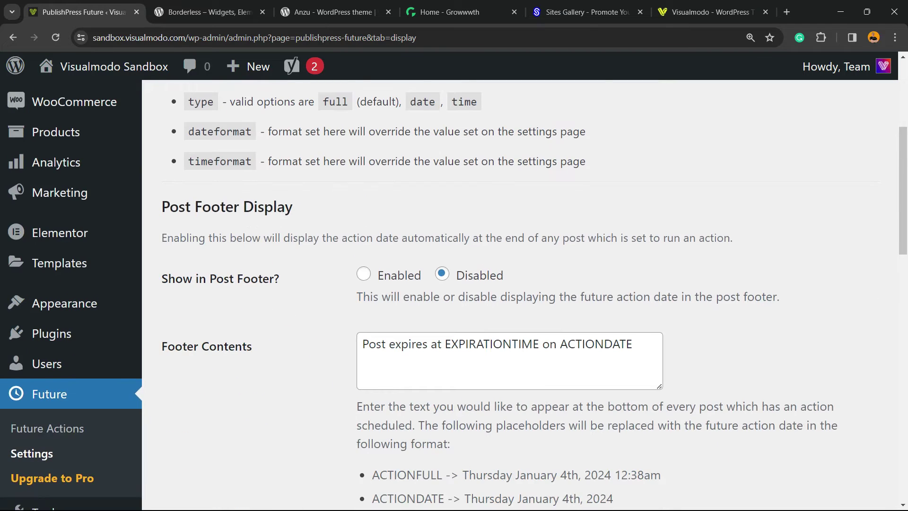
{"action": "triple_click", "coordinate": [216, 206]}
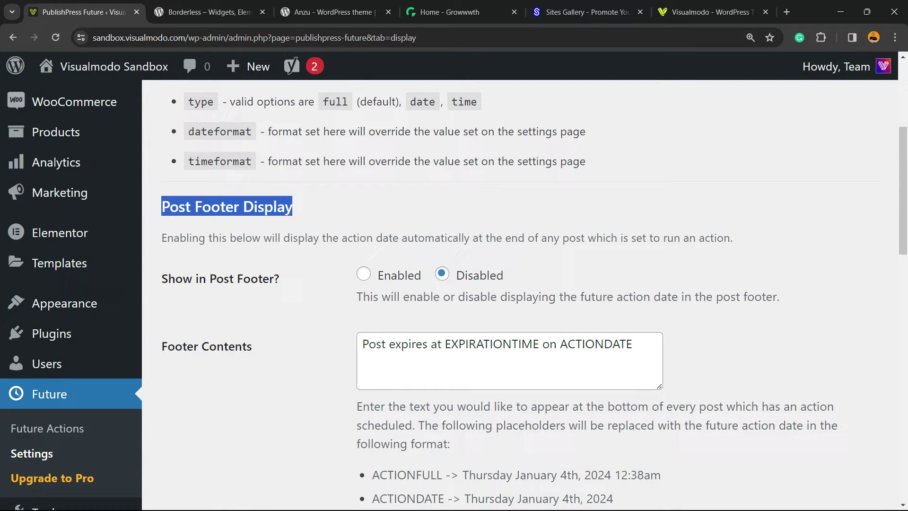
{"action": "left_click", "coordinate": [364, 273]}
{"action": "left_click", "coordinate": [442, 273]}
{"action": "scroll", "coordinate": [441, 273], "scroll_direction": "down", "scroll_amount": 3}
{"action": "scroll", "coordinate": [533, 295], "scroll_direction": "down", "scroll_amount": 3}
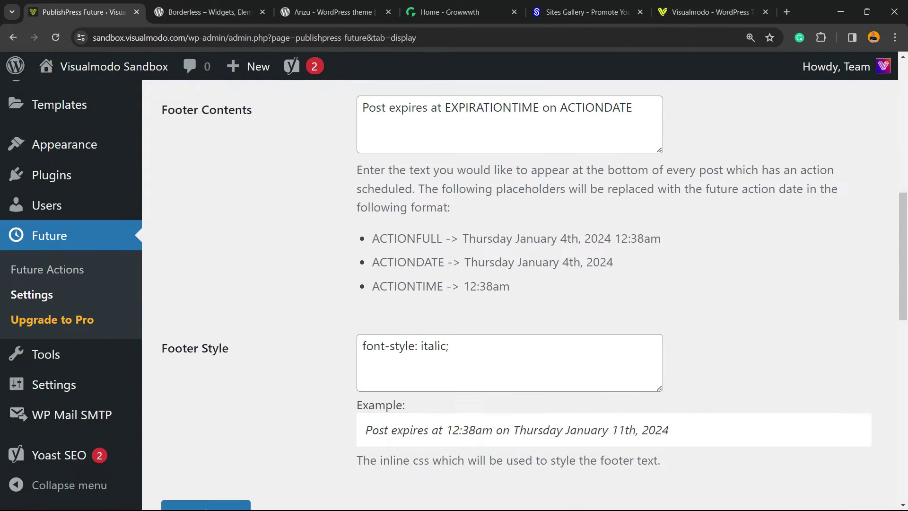
{"action": "scroll", "coordinate": [533, 295], "scroll_direction": "down", "scroll_amount": 3}
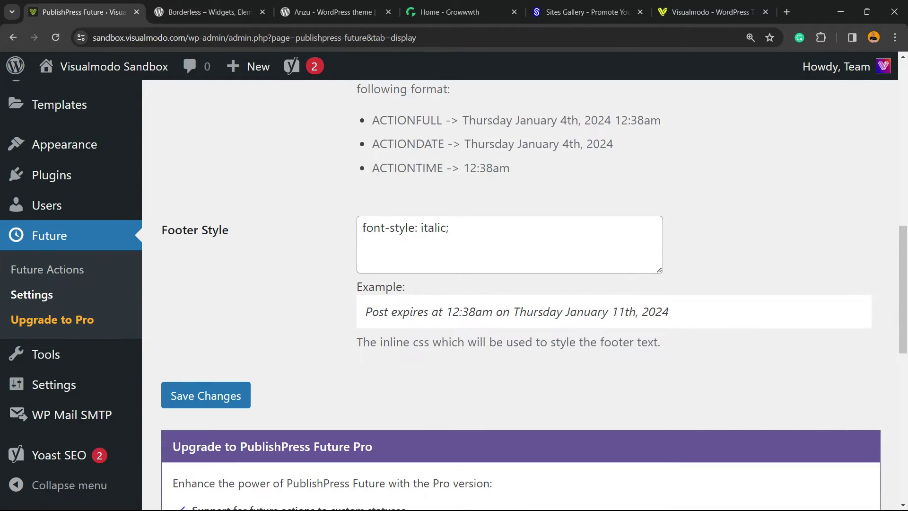
Step: Auto-enable future actions for all new posts in the Posts defaults of the Post Types settings
{"action": "scroll", "coordinate": [520, 284], "scroll_direction": "up", "scroll_amount": 15}
{"action": "left_click", "coordinate": [341, 237]}
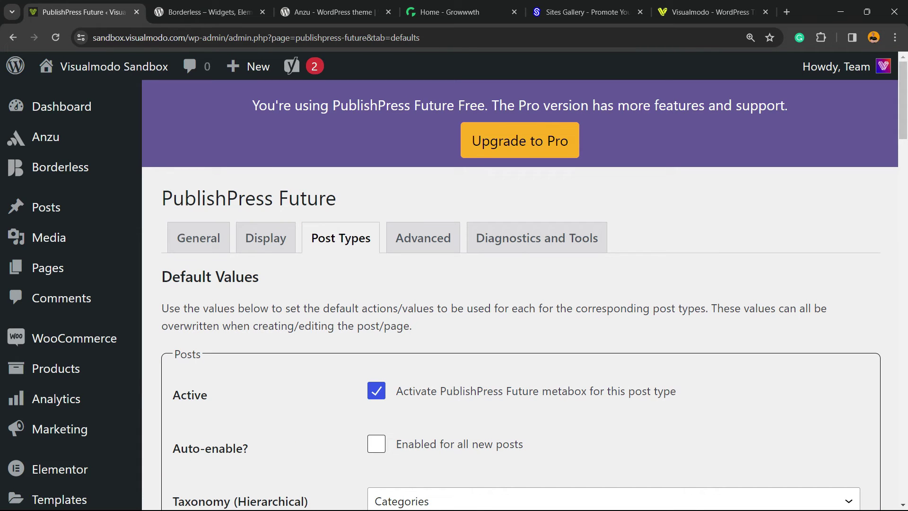
{"action": "scroll", "coordinate": [520, 284], "scroll_direction": "down", "scroll_amount": 3}
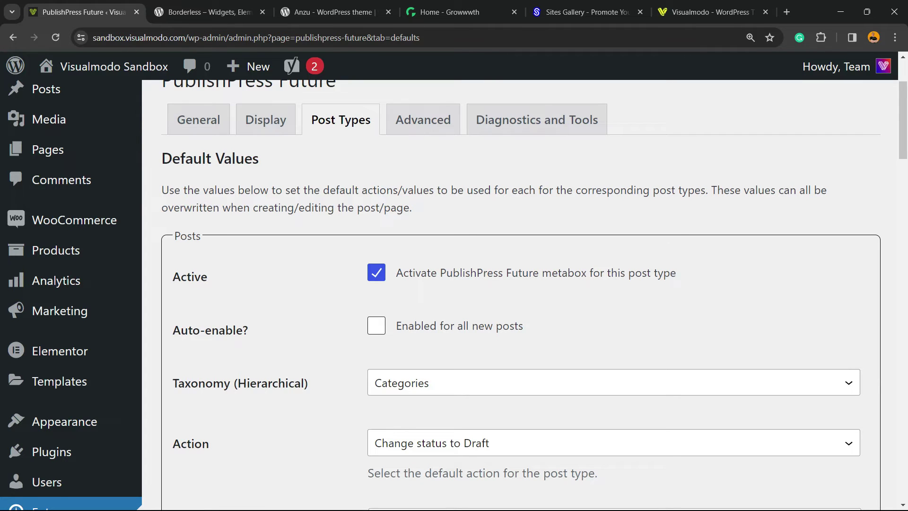
{"action": "left_click", "coordinate": [377, 326]}
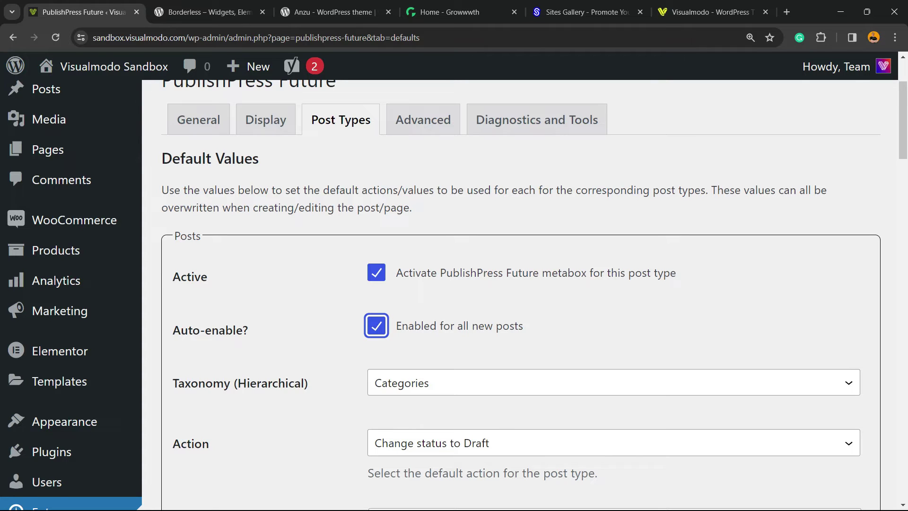
Step: Check the Taxonomy (Hierarchical) choices for the Posts post type without changing the selection
{"action": "scroll", "coordinate": [454, 294], "scroll_direction": "down", "scroll_amount": 2}
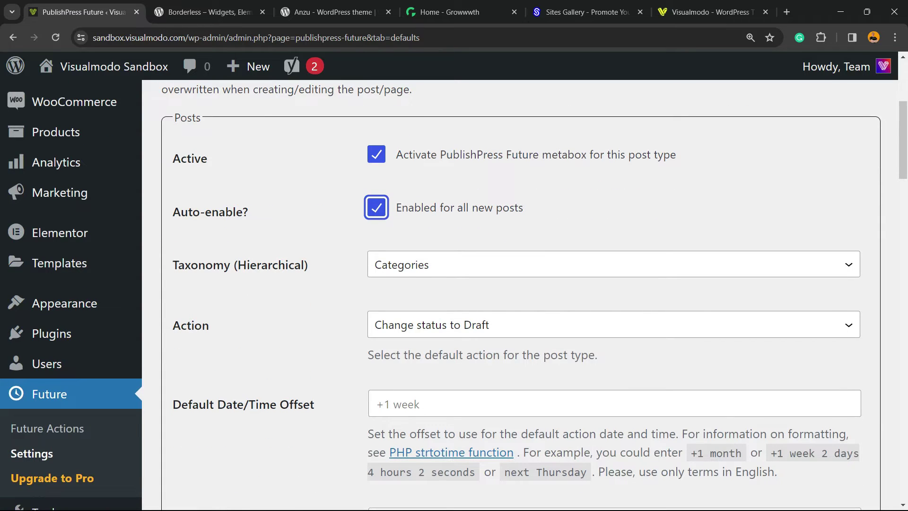
{"action": "left_click", "coordinate": [613, 263]}
{"action": "key", "text": "Escape"}
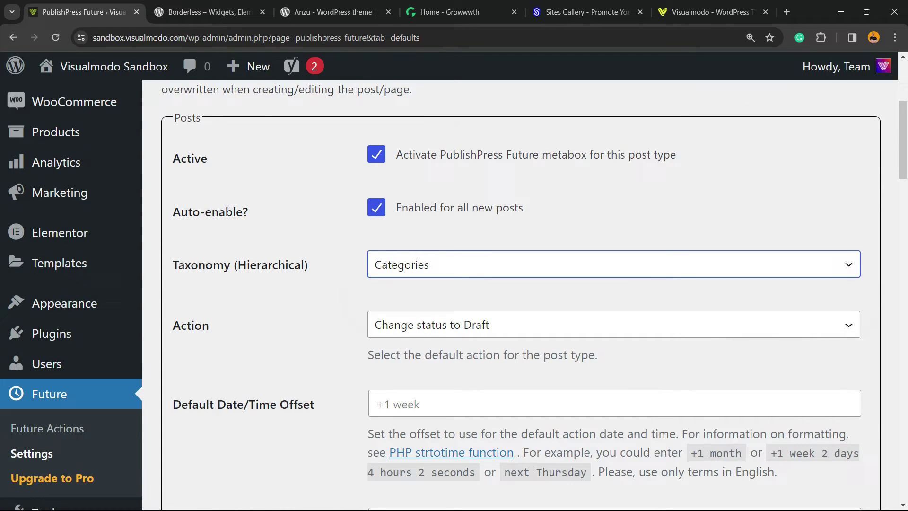
Step: Set the default action for posts to Keep all current terms and add new terms
{"action": "left_click", "coordinate": [613, 325]}
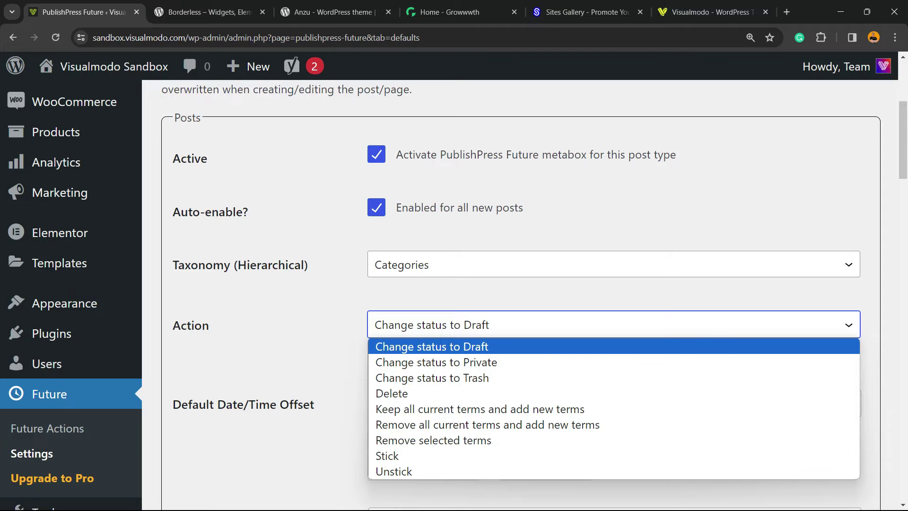
{"action": "key", "text": "Down"}
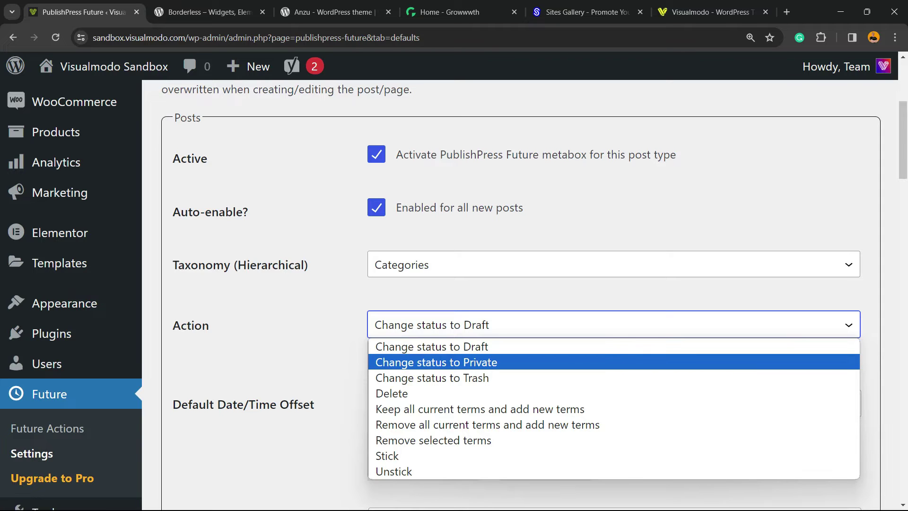
{"action": "key", "text": "Down"}
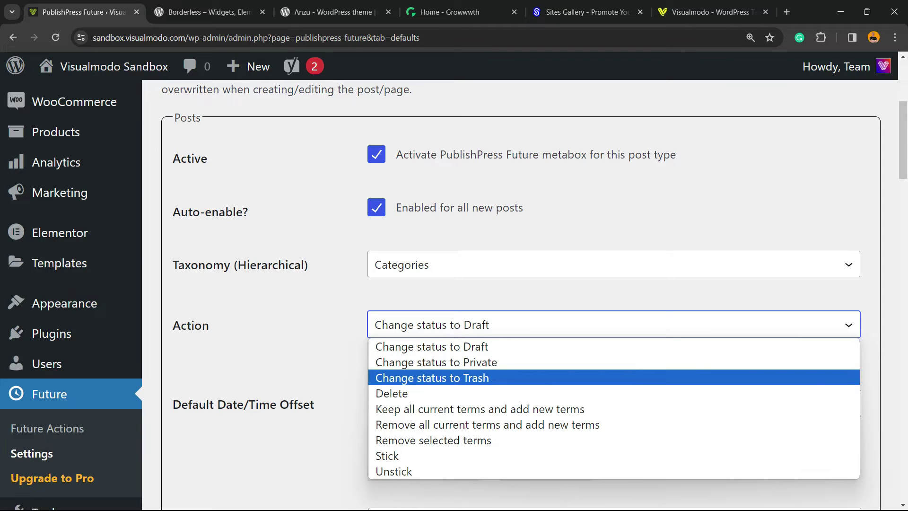
{"action": "key", "text": "Down"}
{"action": "key", "text": "Down"}
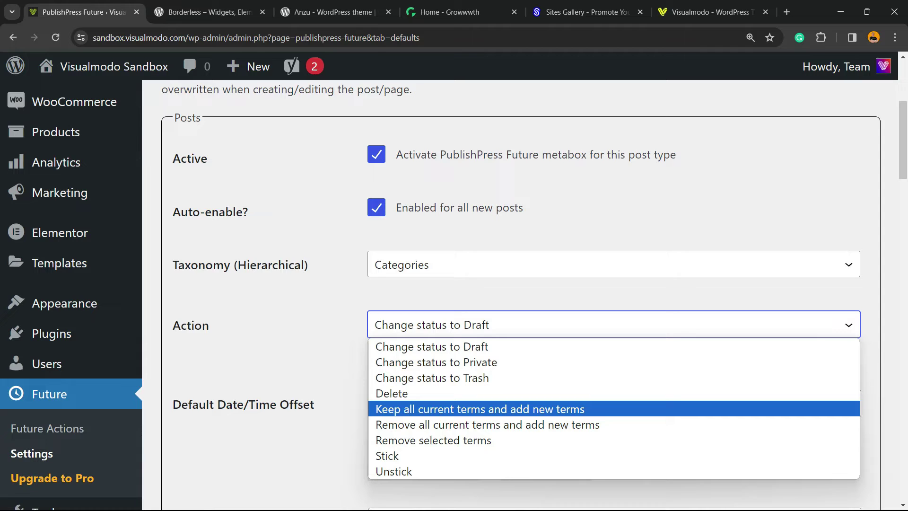
{"action": "key", "text": "Return"}
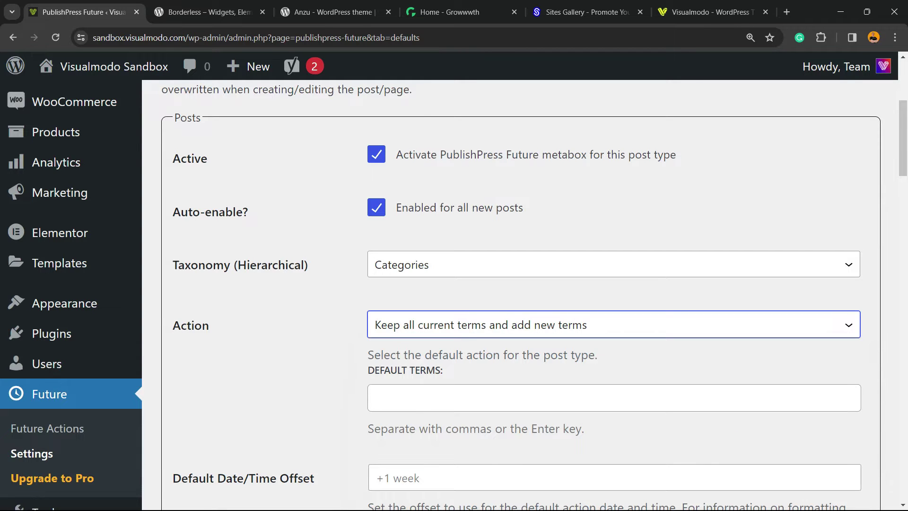
Step: Set the default action for posts to Change status to Private
{"action": "key", "text": "alt+Down"}
{"action": "key", "text": "Up"}
{"action": "key", "text": "Up"}
{"action": "key", "text": "Up"}
{"action": "key", "text": "Return"}
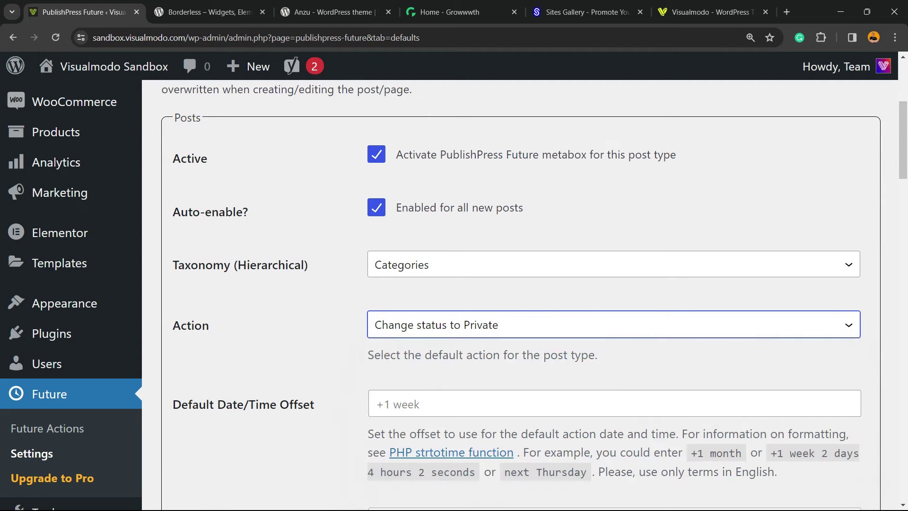
Step: Set the default action for posts to Change status to Draft
{"action": "key", "text": "alt+Down"}
{"action": "key", "text": "Down"}
{"action": "key", "text": "Down"}
{"action": "key", "text": "Down"}
{"action": "key", "text": "Down"}
{"action": "key", "text": "Down"}
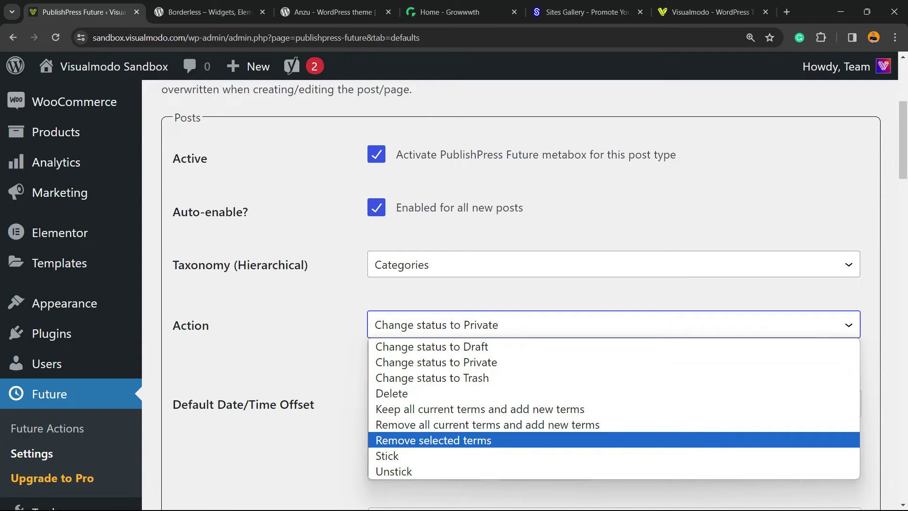
{"action": "key", "text": "Return"}
{"action": "key", "text": "alt+Down"}
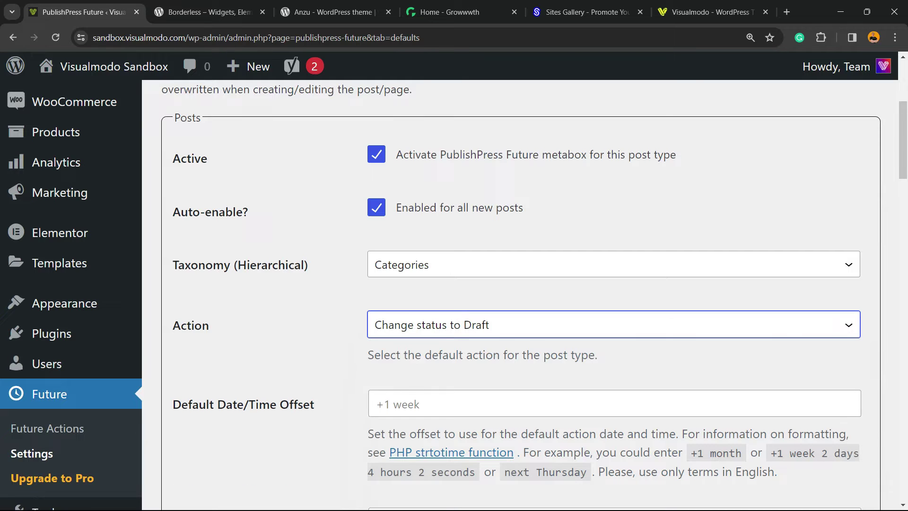
Step: Set the Default Date/Time Offset for posts to +1 month, copying the value from the example in the field's description
{"action": "scroll", "coordinate": [453, 293], "scroll_direction": "down", "scroll_amount": 3}
{"action": "triple_click", "coordinate": [262, 286]}
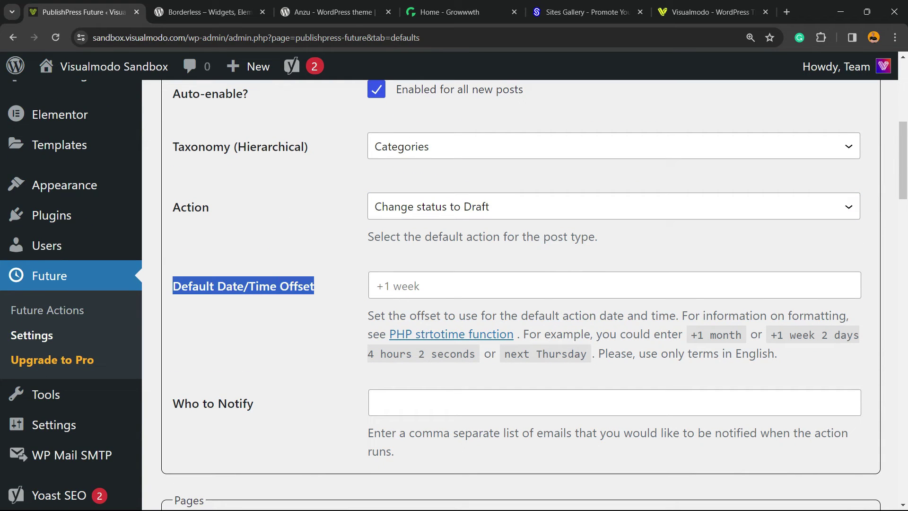
{"action": "left_click", "coordinate": [376, 286]}
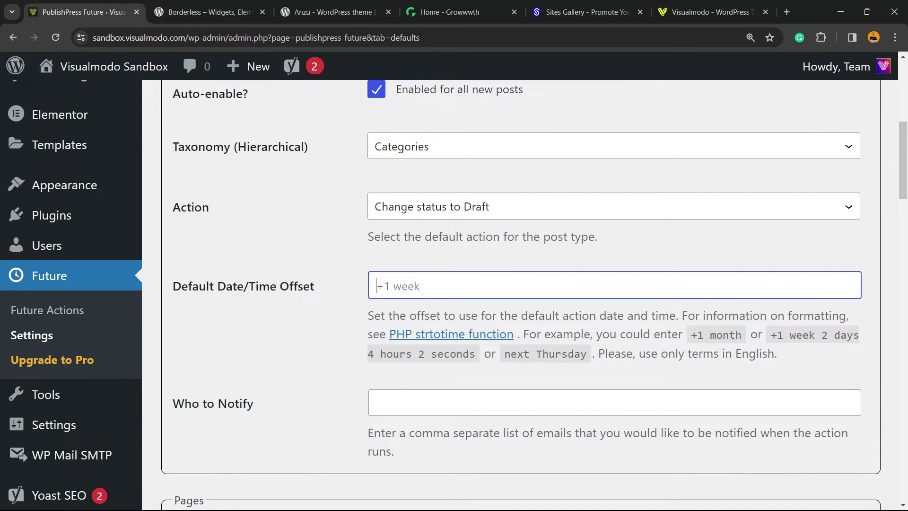
{"action": "triple_click", "coordinate": [694, 335]}
{"action": "left_click", "coordinate": [694, 334]}
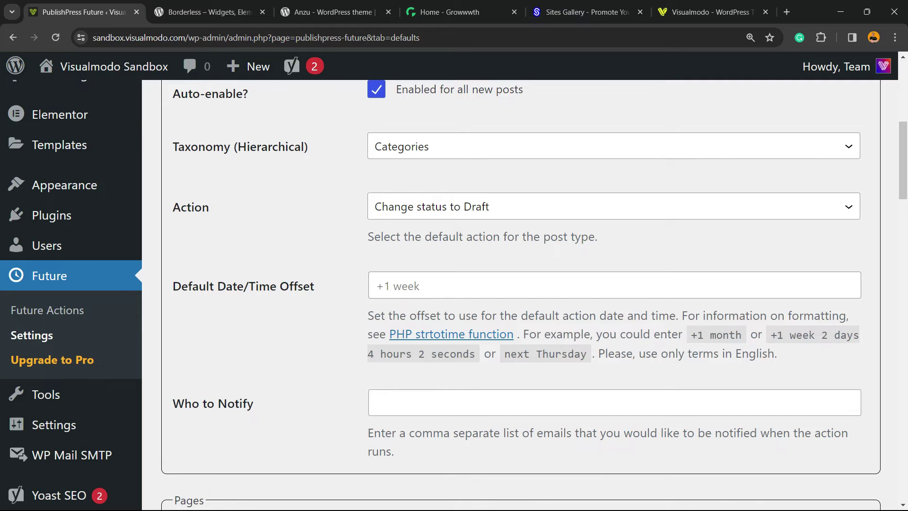
{"action": "left_click_drag", "start_coordinate": [691, 335], "coordinate": [741, 334]}
{"action": "key", "text": "ctrl+c"}
{"action": "left_click", "coordinate": [376, 286]}
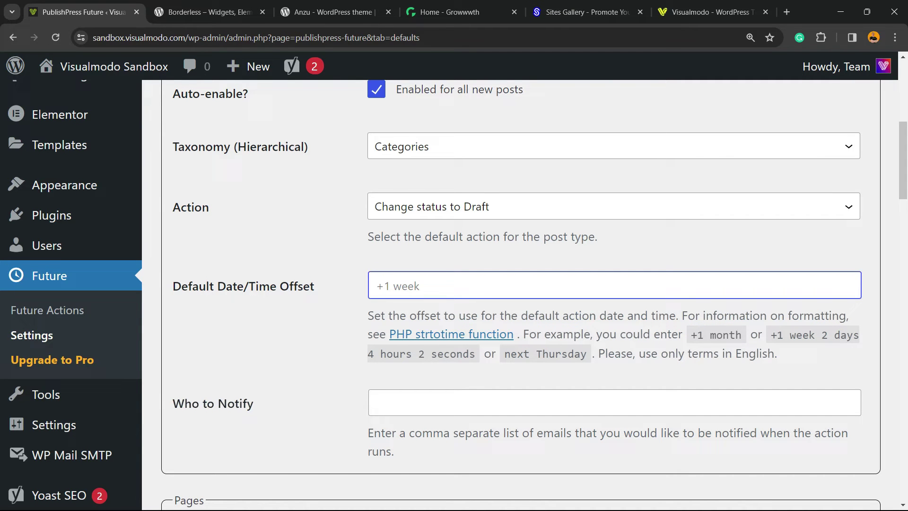
{"action": "key", "text": "ctrl+v"}
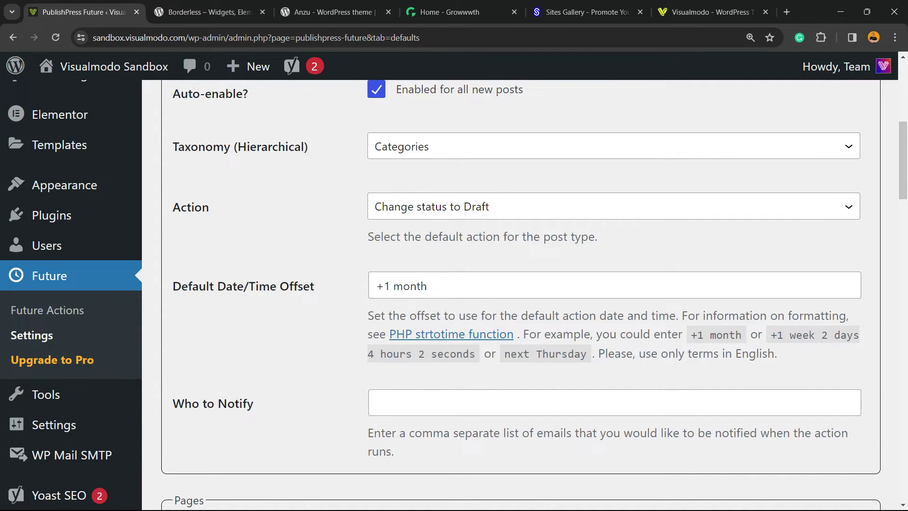
Step: Save the changes to the Post Types default settings, leaving the other post types as they are
{"action": "scroll", "coordinate": [520, 293], "scroll_direction": "down", "scroll_amount": 2}
{"action": "scroll", "coordinate": [520, 293], "scroll_direction": "down", "scroll_amount": 2}
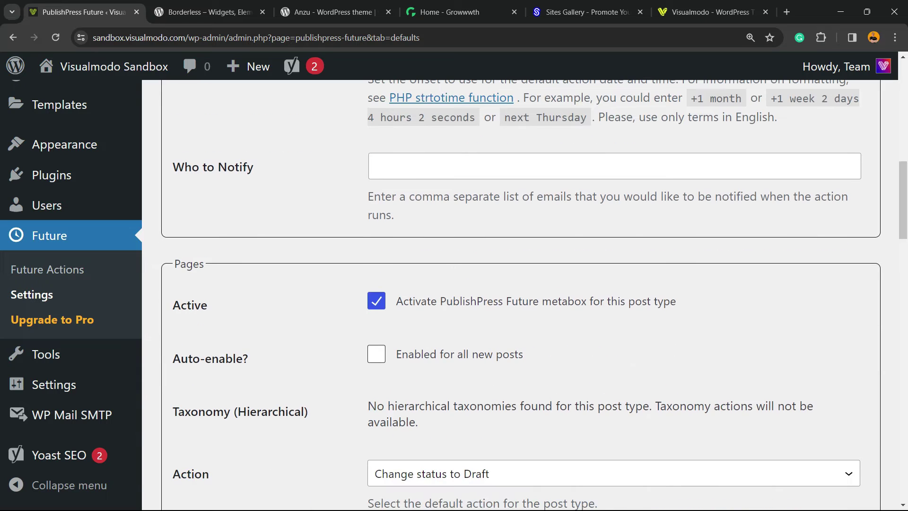
{"action": "scroll", "coordinate": [520, 293], "scroll_direction": "down", "scroll_amount": 6}
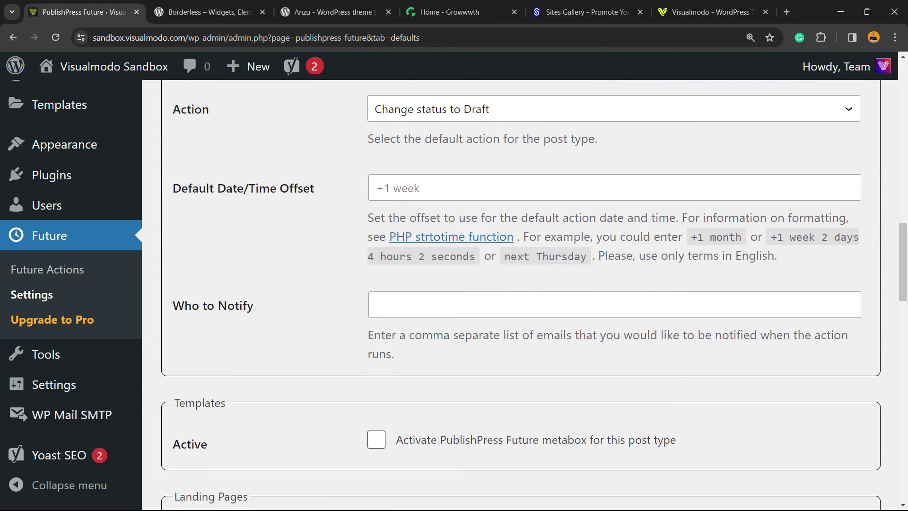
{"action": "scroll", "coordinate": [520, 293], "scroll_direction": "down", "scroll_amount": 4}
{"action": "scroll", "coordinate": [520, 293], "scroll_direction": "down", "scroll_amount": 2}
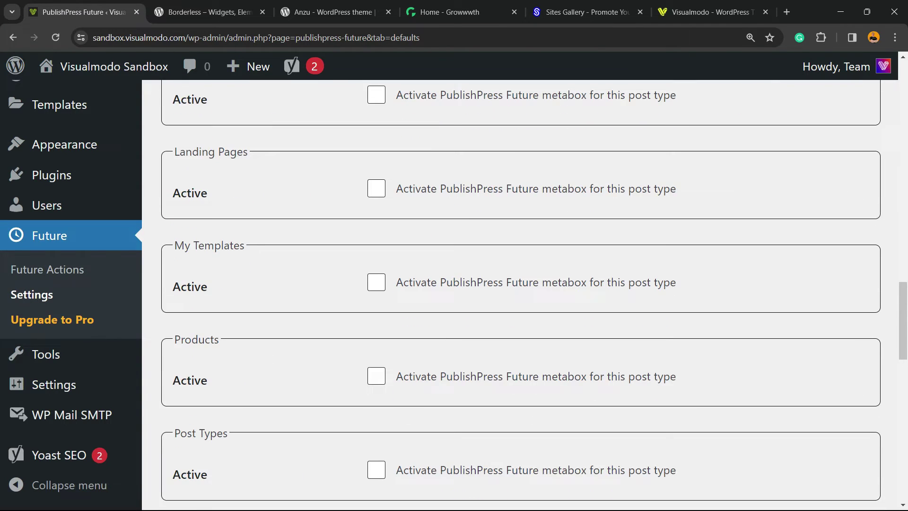
{"action": "scroll", "coordinate": [520, 293], "scroll_direction": "down", "scroll_amount": 2}
{"action": "scroll", "coordinate": [520, 293], "scroll_direction": "down", "scroll_amount": 3}
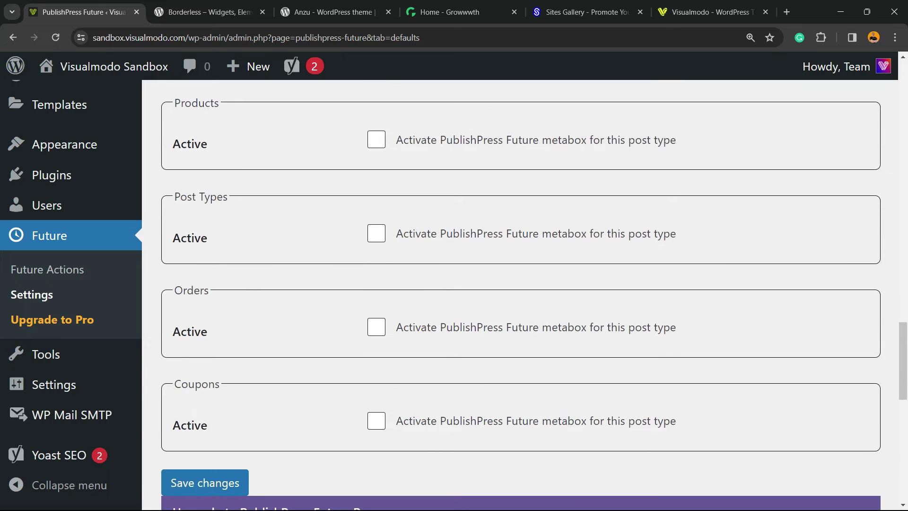
{"action": "scroll", "coordinate": [520, 293], "scroll_direction": "down", "scroll_amount": 1}
{"action": "scroll", "coordinate": [520, 293], "scroll_direction": "up", "scroll_amount": 2}
{"action": "scroll", "coordinate": [520, 293], "scroll_direction": "down", "scroll_amount": 2}
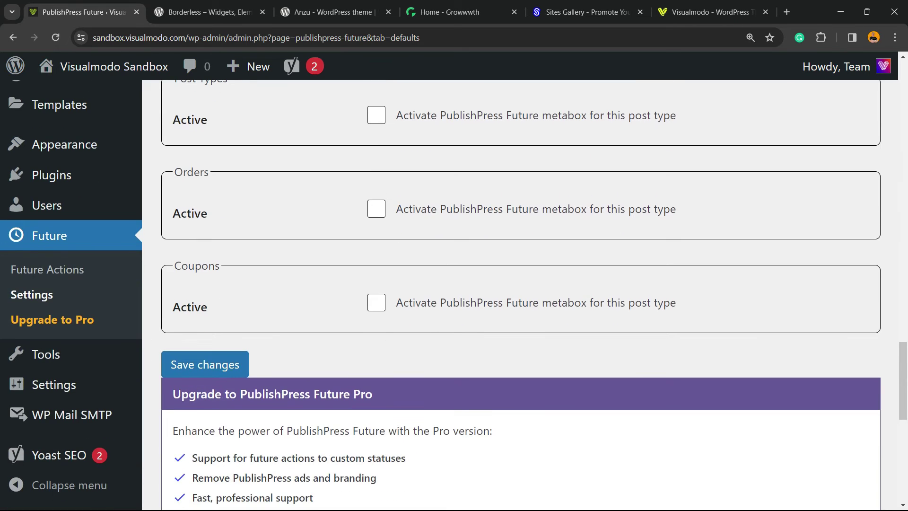
{"action": "left_click", "coordinate": [205, 364]}
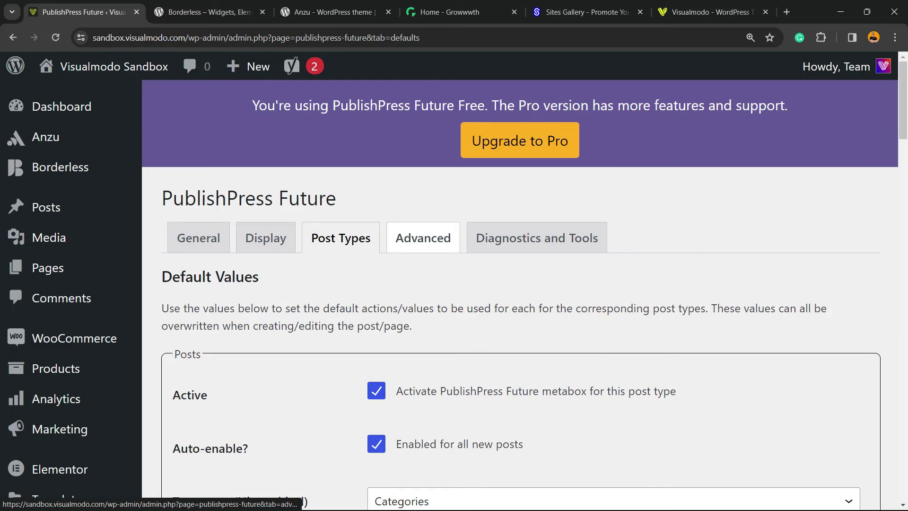
Step: Review the plugin's Advanced options, including column style, date picker time format, allowed user roles and data preservation
{"action": "left_click", "coordinate": [423, 238]}
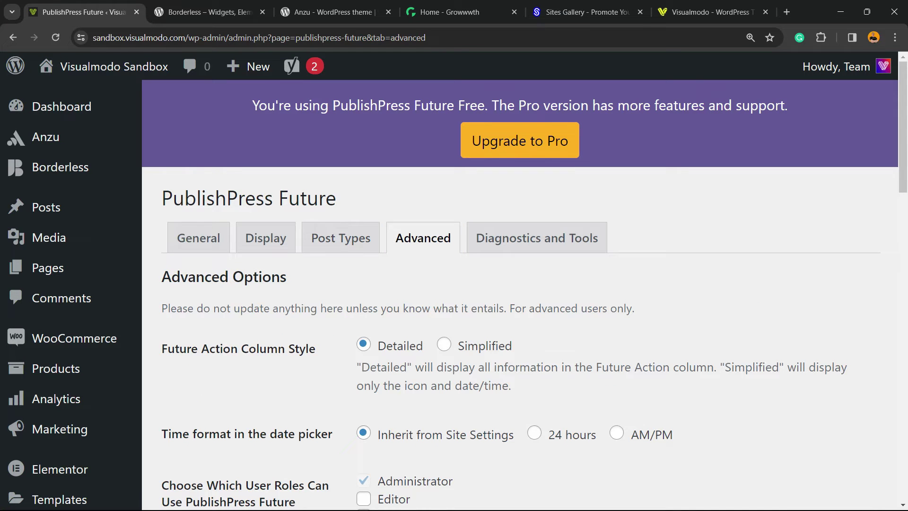
{"action": "scroll", "coordinate": [520, 284], "scroll_direction": "down", "scroll_amount": 2}
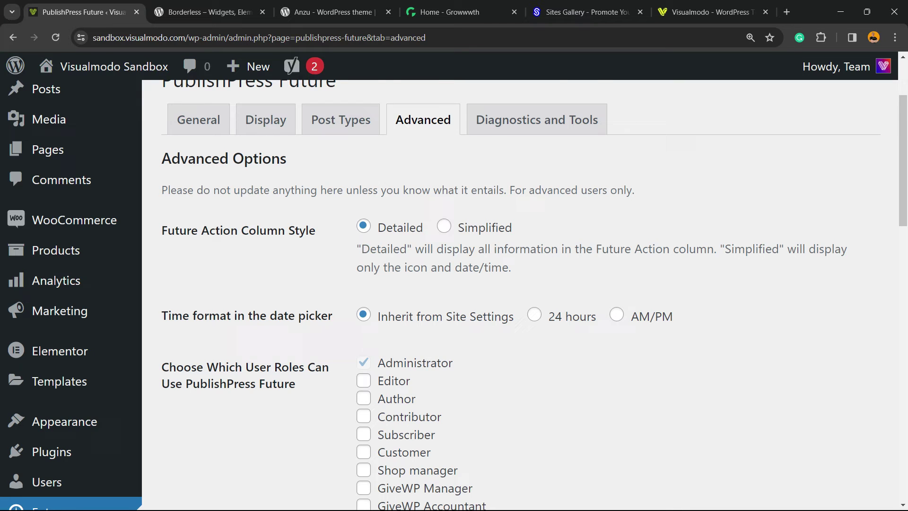
{"action": "scroll", "coordinate": [520, 284], "scroll_direction": "down", "scroll_amount": 2}
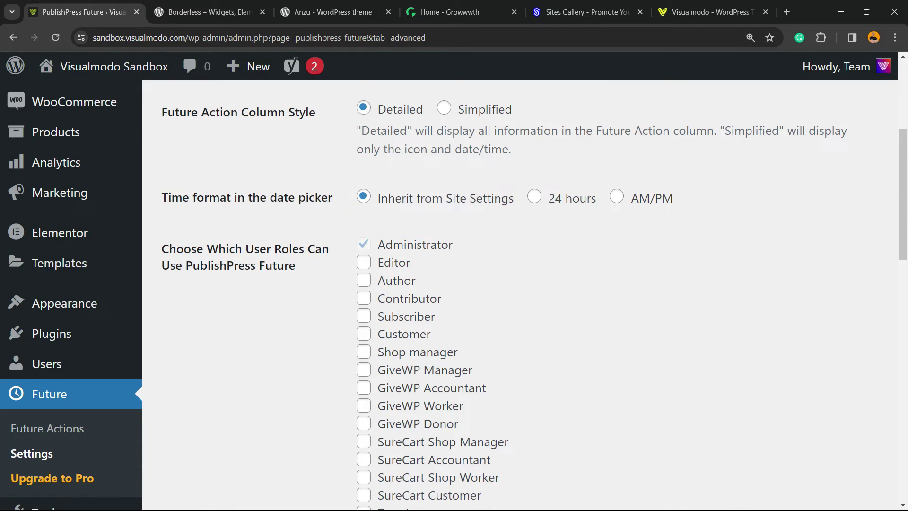
{"action": "scroll", "coordinate": [520, 284], "scroll_direction": "down", "scroll_amount": 2}
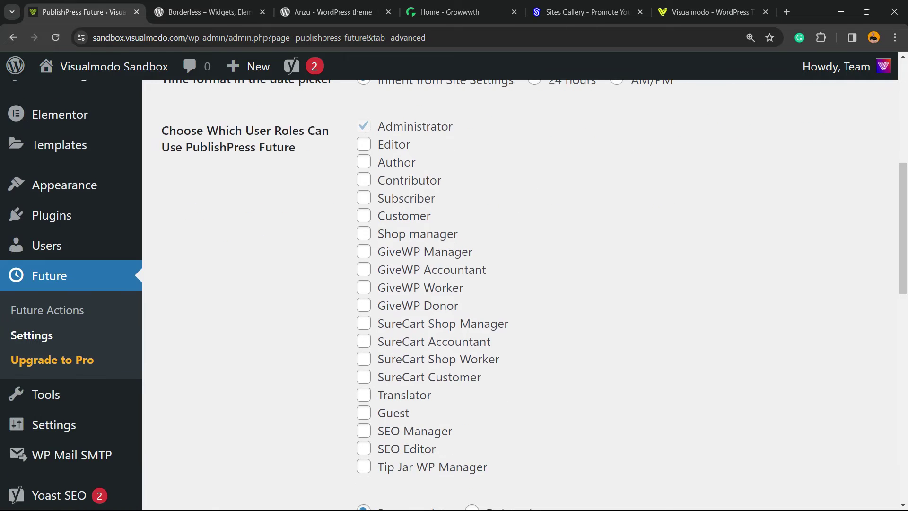
{"action": "scroll", "coordinate": [520, 283], "scroll_direction": "up", "scroll_amount": 2}
{"action": "scroll", "coordinate": [520, 283], "scroll_direction": "down", "scroll_amount": 10}
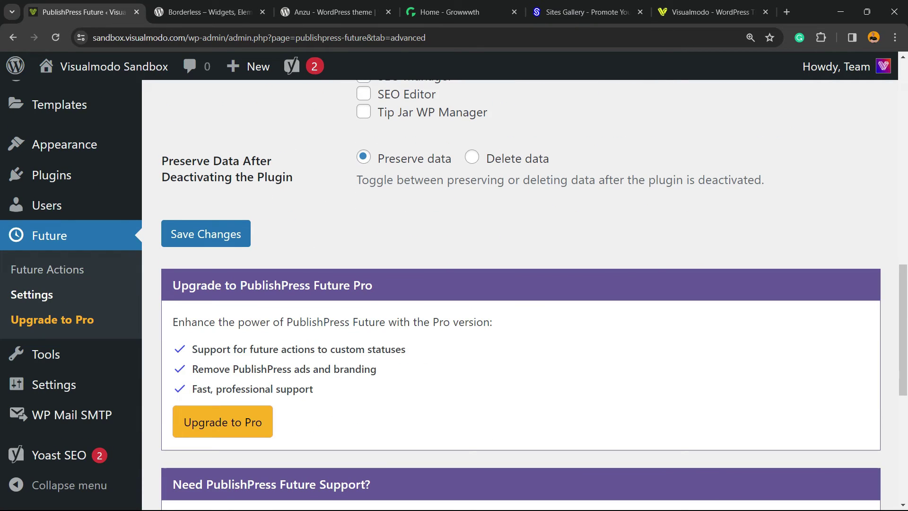
{"action": "scroll", "coordinate": [520, 284], "scroll_direction": "up", "scroll_amount": 2}
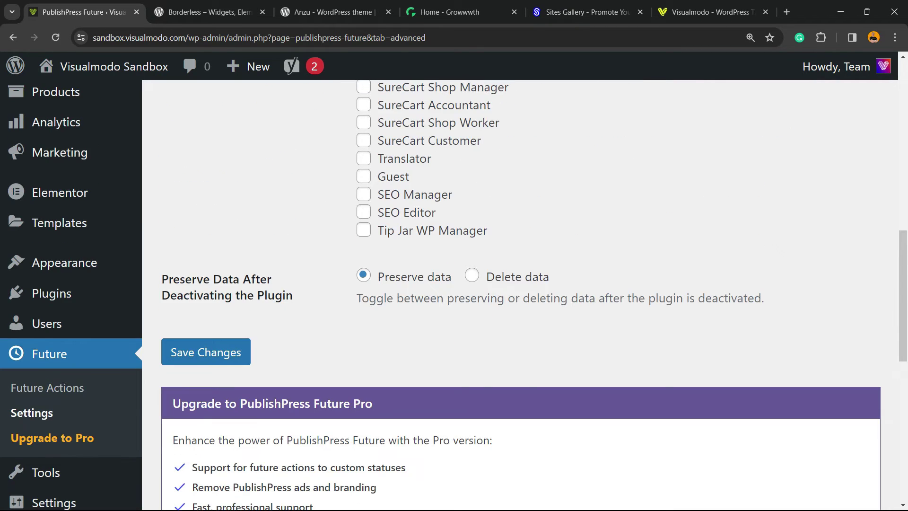
{"action": "scroll", "coordinate": [537, 284], "scroll_direction": "up", "scroll_amount": 6}
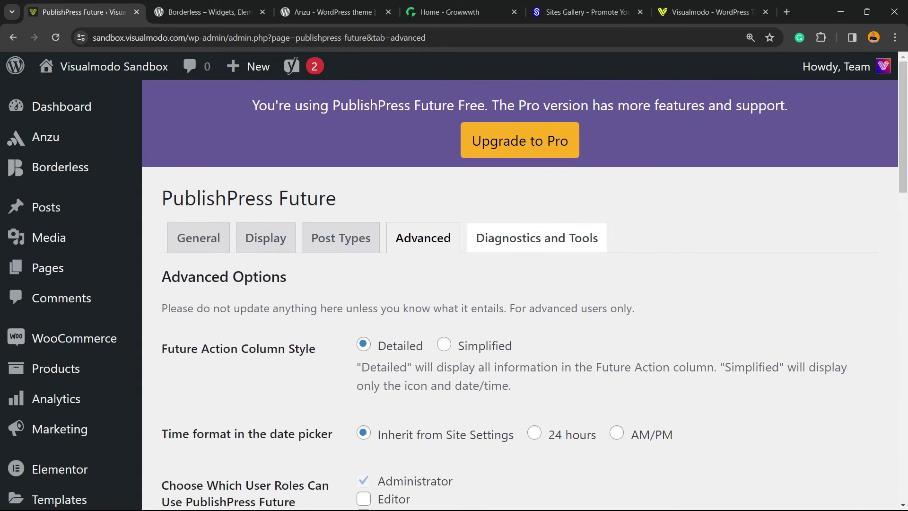
Step: Review the plugin's Diagnostics and Tools page, including the status checks, debug logging and legacy migration tools
{"action": "left_click", "coordinate": [536, 237]}
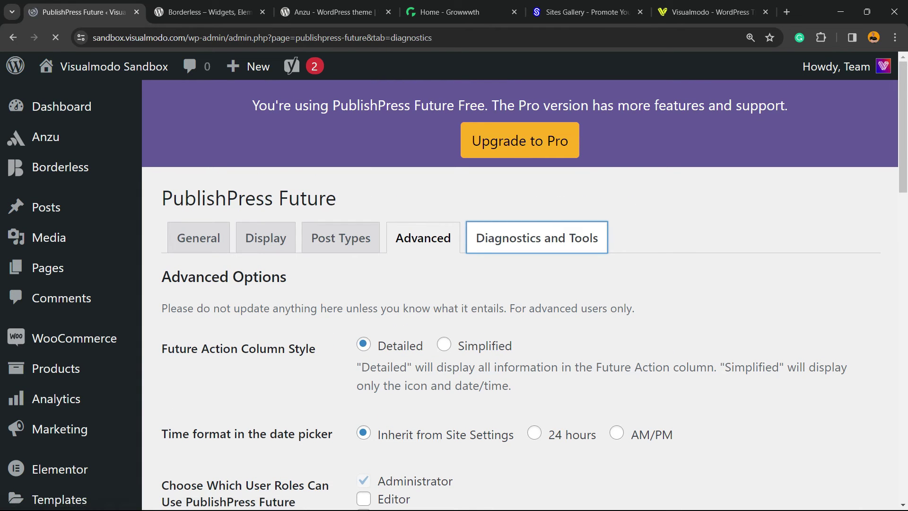
{"action": "scroll", "coordinate": [520, 293], "scroll_direction": "down", "scroll_amount": 5}
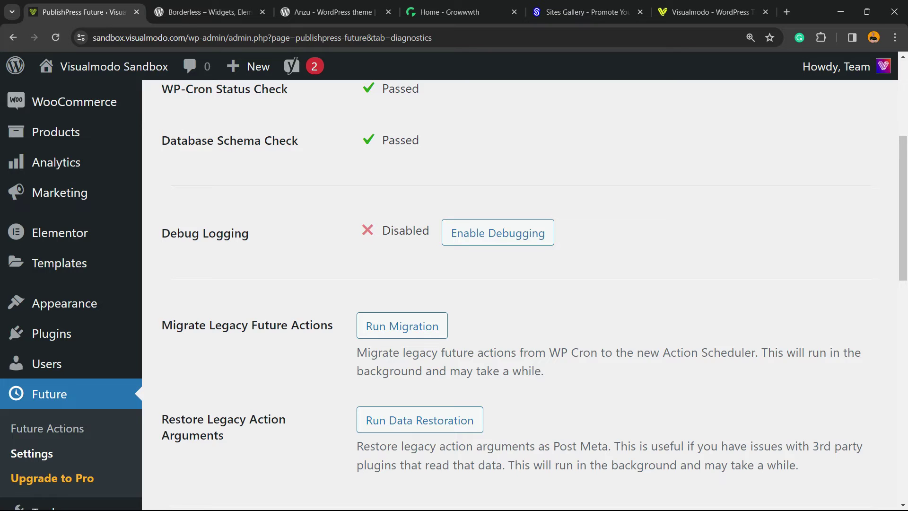
{"action": "scroll", "coordinate": [520, 293], "scroll_direction": "down", "scroll_amount": 2}
{"action": "scroll", "coordinate": [520, 293], "scroll_direction": "down", "scroll_amount": 8}
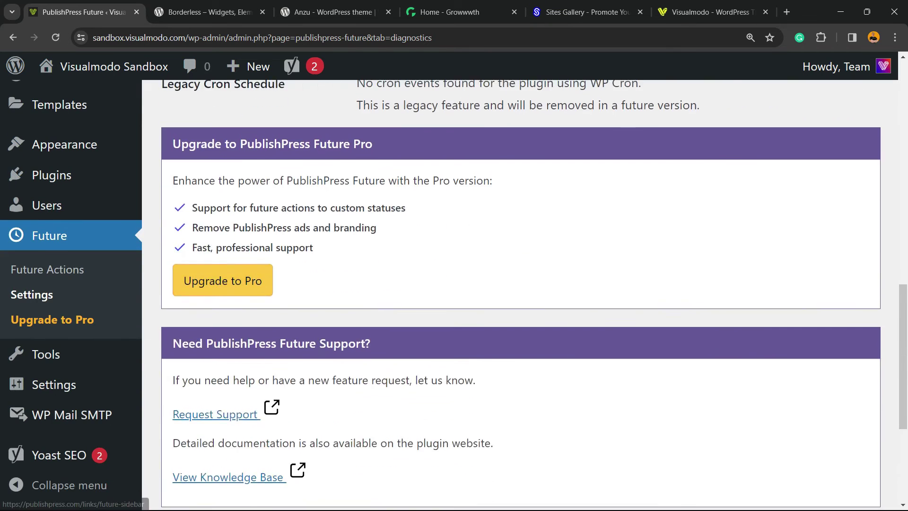
{"action": "scroll", "coordinate": [520, 293], "scroll_direction": "up", "scroll_amount": 11}
{"action": "scroll", "coordinate": [520, 293], "scroll_direction": "up", "scroll_amount": 5}
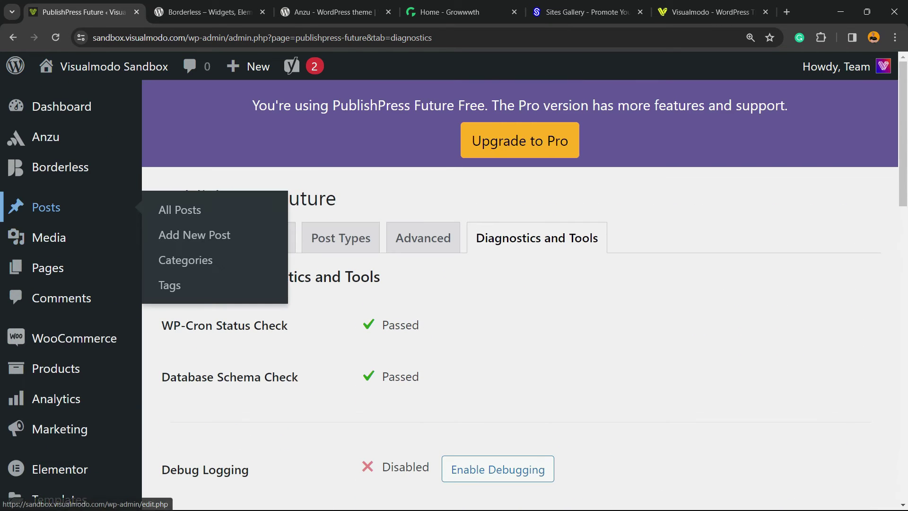
Step: Open the post "AI Arms Race: Global Competition in the Age of Intelligent Machines" for editing from the list of all posts
{"action": "left_click", "coordinate": [46, 207]}
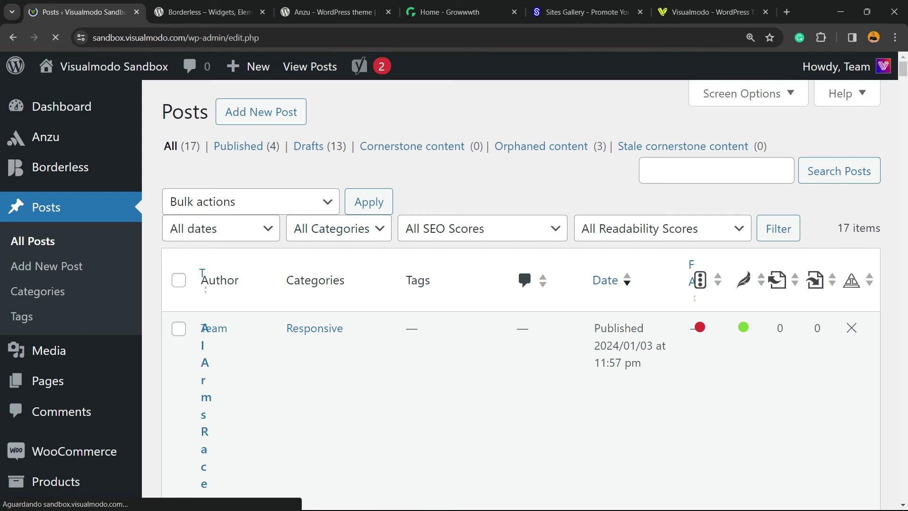
{"action": "key", "text": "ctrl+minus"}
{"action": "key", "text": "ctrl+minus"}
{"action": "key", "text": "ctrl+minus"}
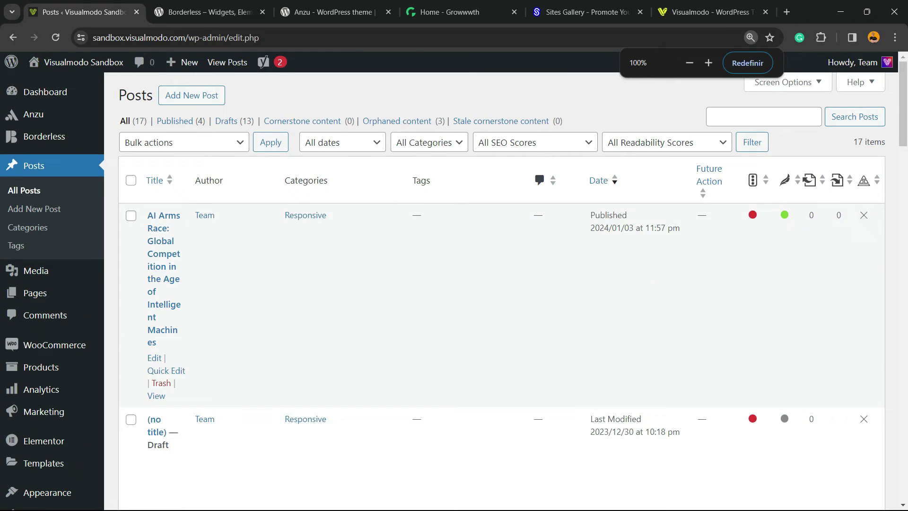
{"action": "left_click", "coordinate": [157, 218]}
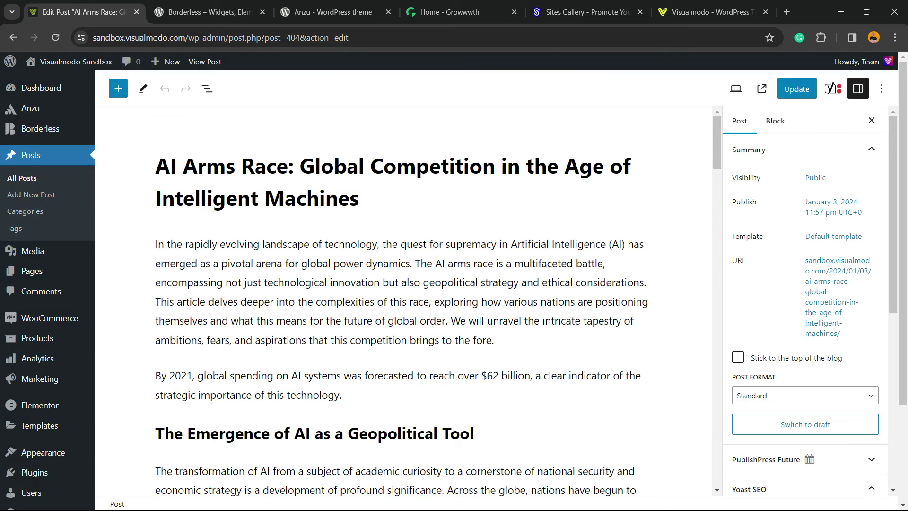
Step: Enable Future Action for this post in its PublishPress Future settings
{"action": "key", "text": "ctrl+plus"}
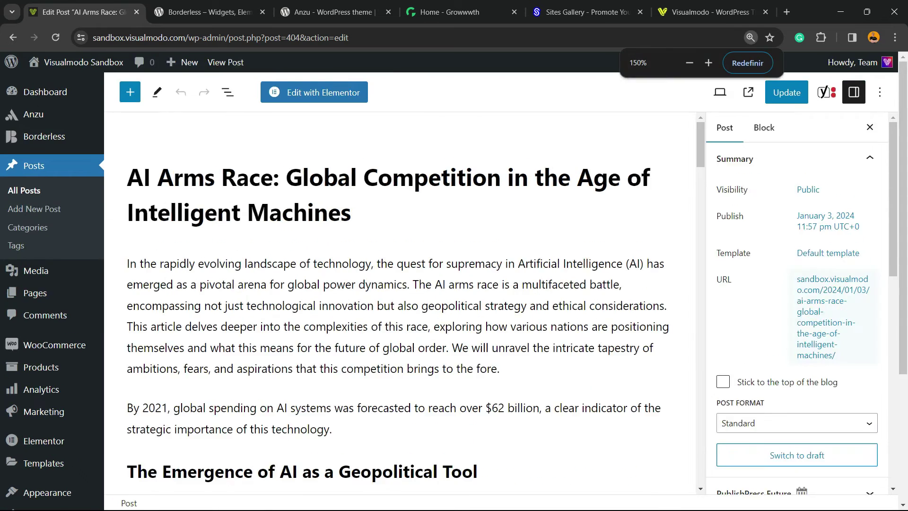
{"action": "key", "text": "ctrl+plus"}
{"action": "key", "text": "ctrl+plus"}
{"action": "key", "text": "ctrl+plus"}
{"action": "key", "text": "ctrl+plus"}
{"action": "key", "text": "ctrl+minus"}
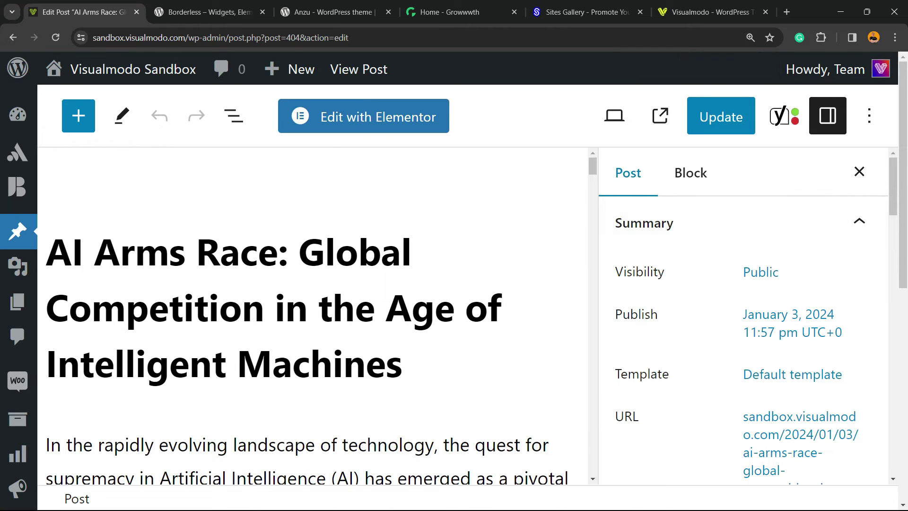
{"action": "scroll", "coordinate": [633, 180], "scroll_direction": "down", "scroll_amount": 5}
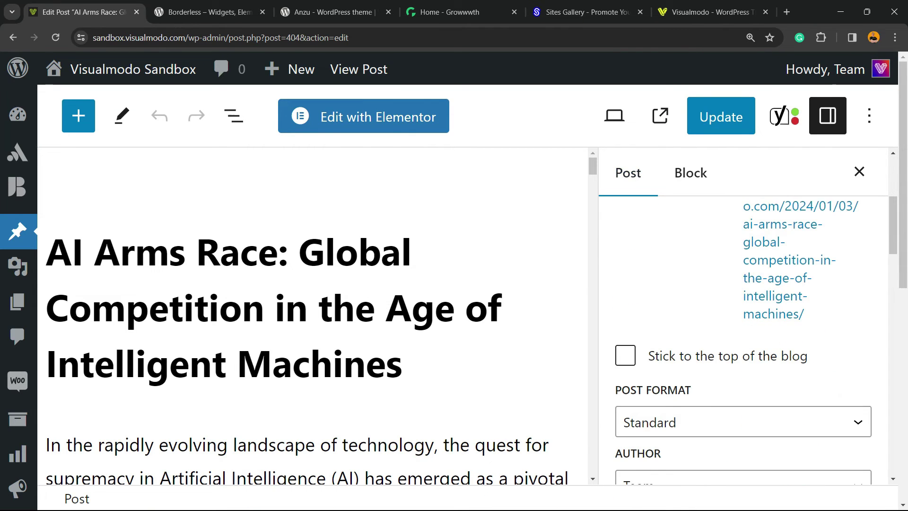
{"action": "scroll", "coordinate": [742, 340], "scroll_direction": "down", "scroll_amount": 5}
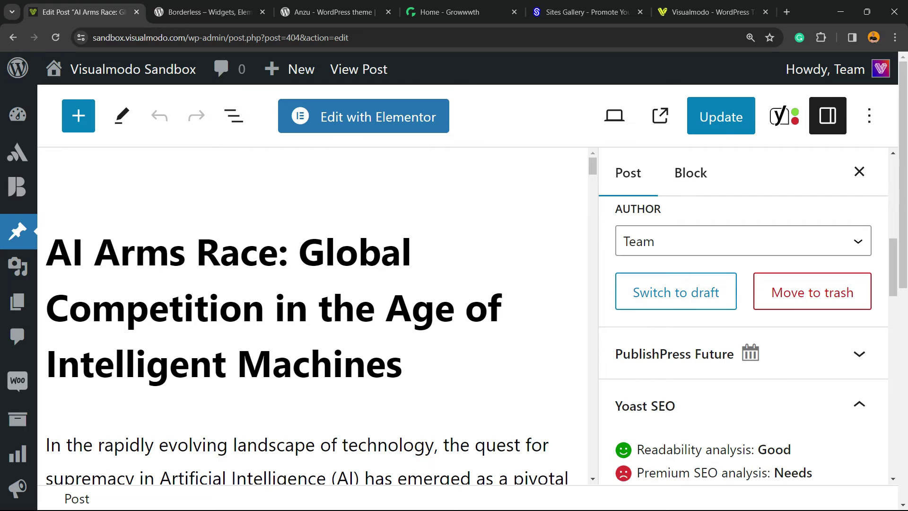
{"action": "left_click", "coordinate": [685, 353]}
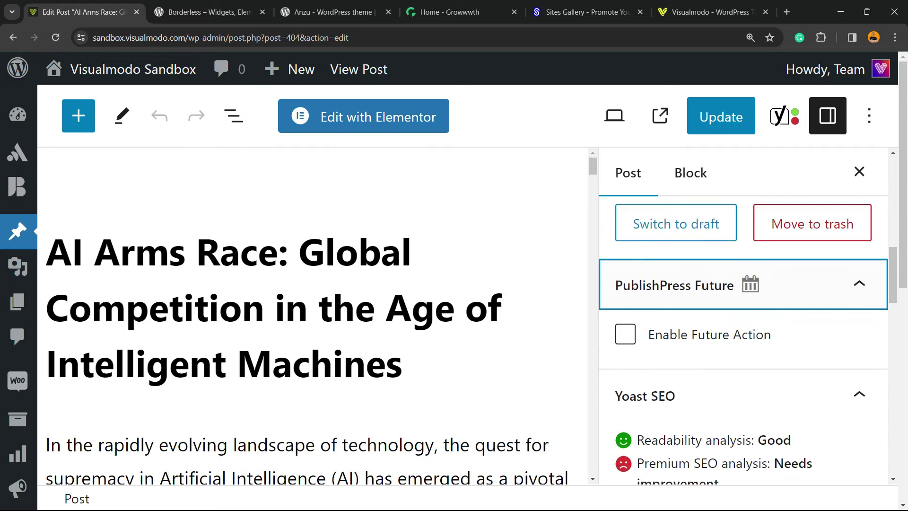
{"action": "left_click", "coordinate": [625, 342]}
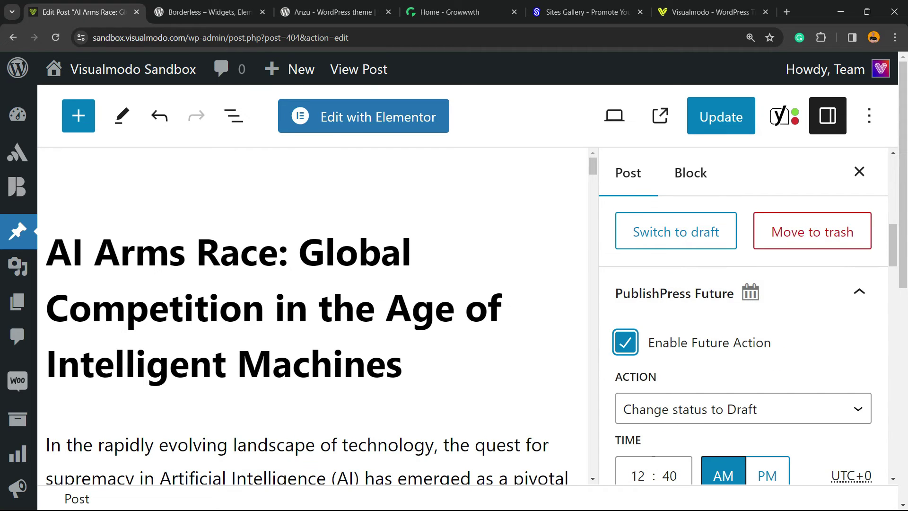
Step: Check the available future actions for this post and keep Change status to Draft selected
{"action": "scroll", "coordinate": [742, 340], "scroll_direction": "down", "scroll_amount": 2}
{"action": "left_click", "coordinate": [742, 291]}
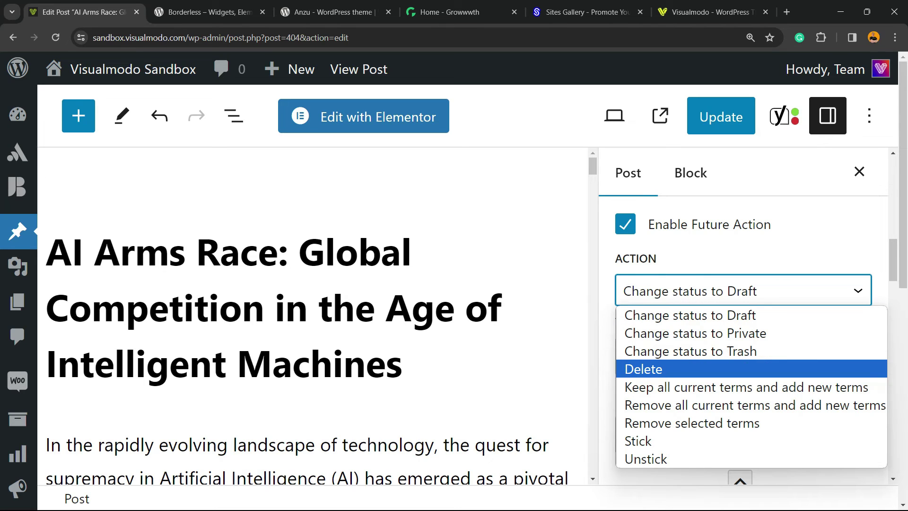
{"action": "key", "text": "Up"}
{"action": "key", "text": "Up"}
{"action": "key", "text": "Return"}
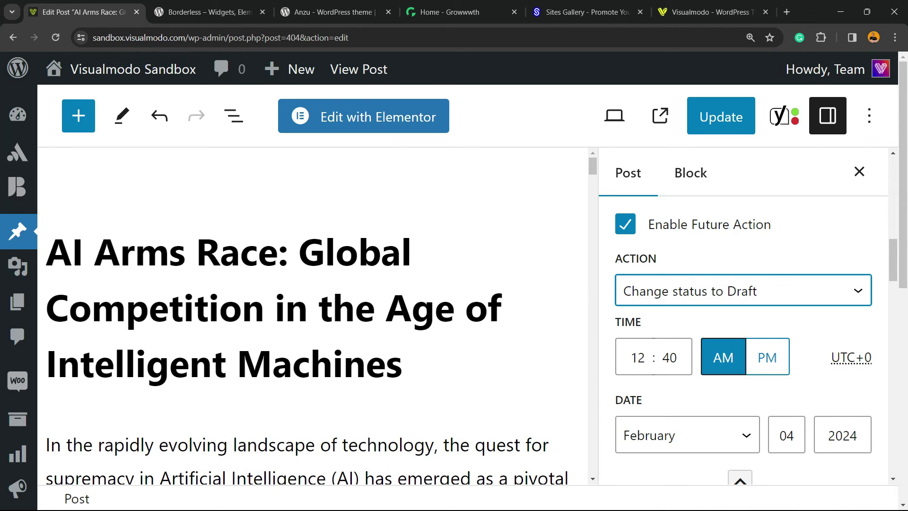
Step: Review the time, date and calendar settings of this post's scheduled Change status to Draft action
{"action": "left_click", "coordinate": [662, 357]}
{"action": "scroll", "coordinate": [742, 331], "scroll_direction": "down", "scroll_amount": 3}
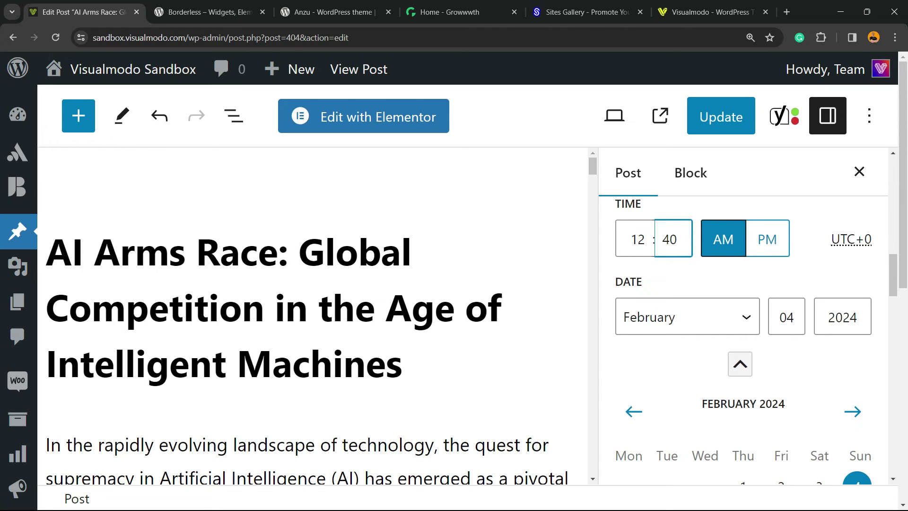
{"action": "scroll", "coordinate": [742, 331], "scroll_direction": "down", "scroll_amount": 3}
{"action": "scroll", "coordinate": [742, 331], "scroll_direction": "up", "scroll_amount": 3}
{"action": "scroll", "coordinate": [742, 331], "scroll_direction": "down", "scroll_amount": 5}
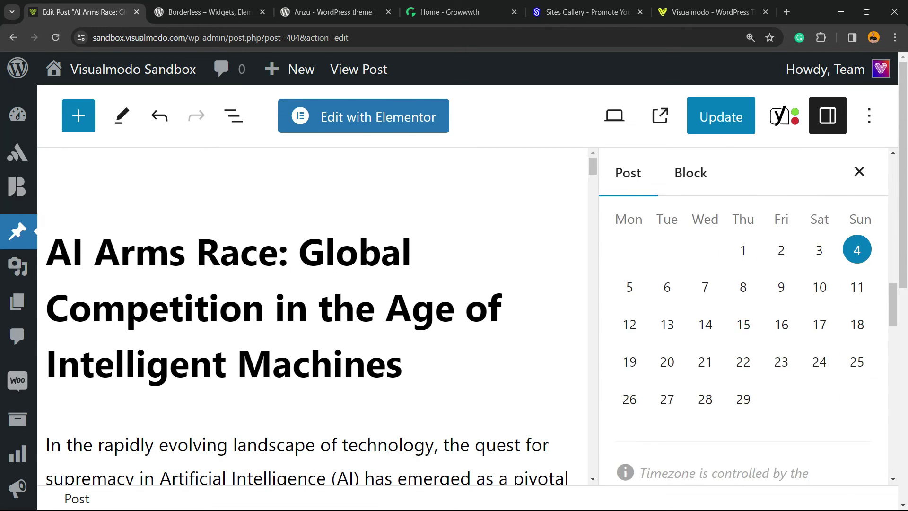
{"action": "scroll", "coordinate": [742, 331], "scroll_direction": "down", "scroll_amount": 3}
{"action": "scroll", "coordinate": [742, 330], "scroll_direction": "up", "scroll_amount": 3}
Step: Update the post to save its enabled future action
{"action": "left_click", "coordinate": [720, 117]}
{"action": "scroll", "coordinate": [742, 331], "scroll_direction": "down", "scroll_amount": 5}
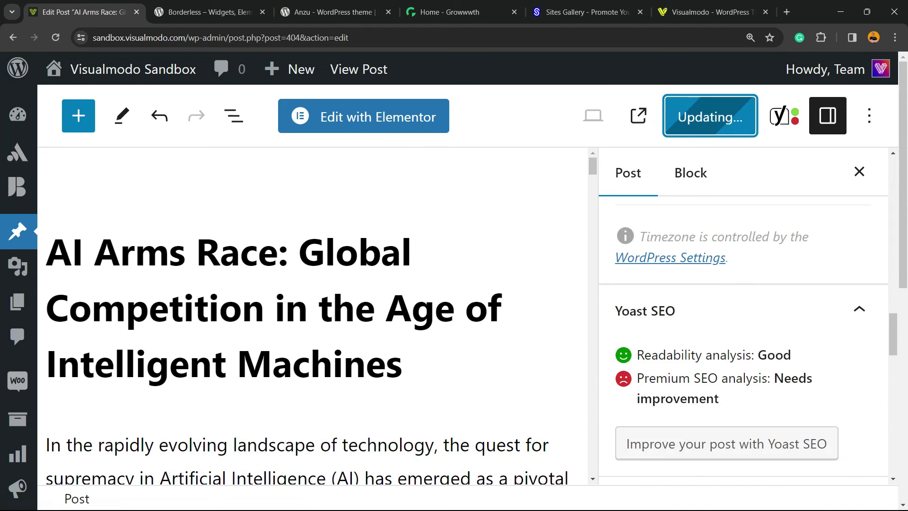
{"action": "scroll", "coordinate": [742, 331], "scroll_direction": "up", "scroll_amount": 7}
{"action": "scroll", "coordinate": [742, 330], "scroll_direction": "up", "scroll_amount": 5}
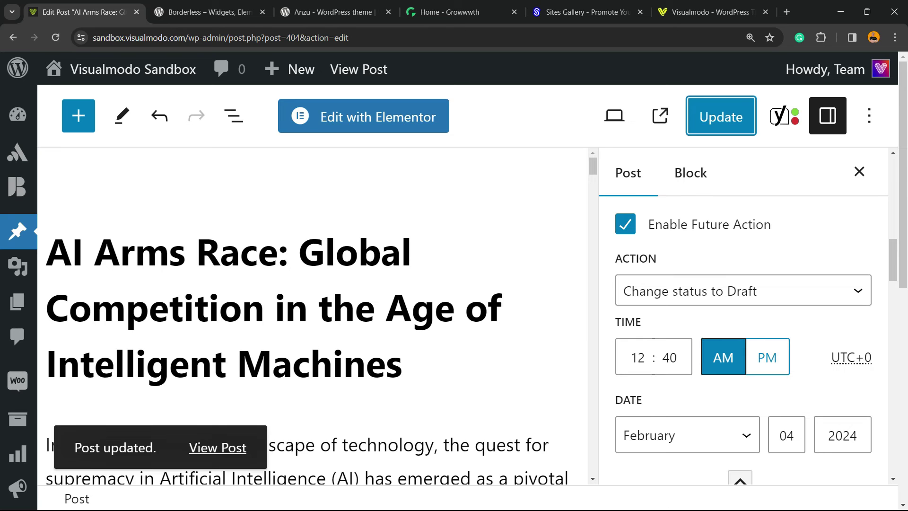
{"action": "scroll", "coordinate": [312, 317], "scroll_direction": "down", "scroll_amount": 3}
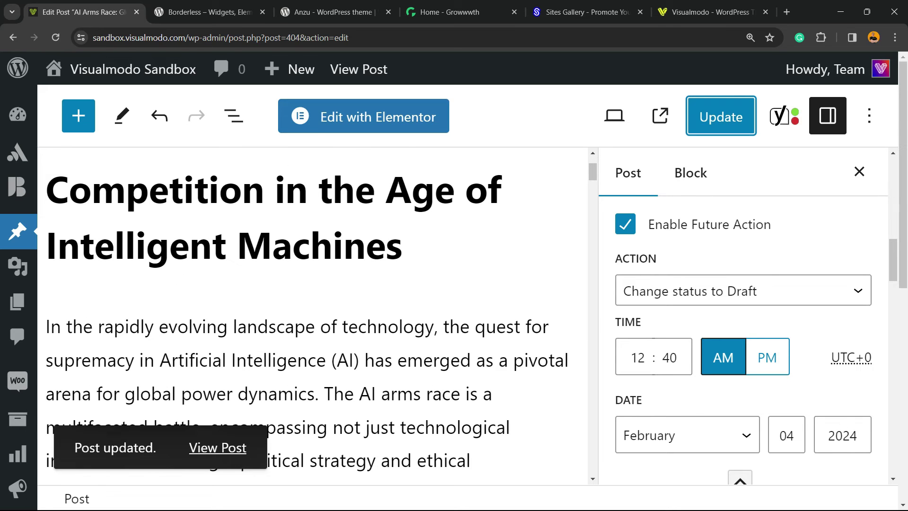
{"action": "scroll", "coordinate": [312, 317], "scroll_direction": "up", "scroll_amount": 3}
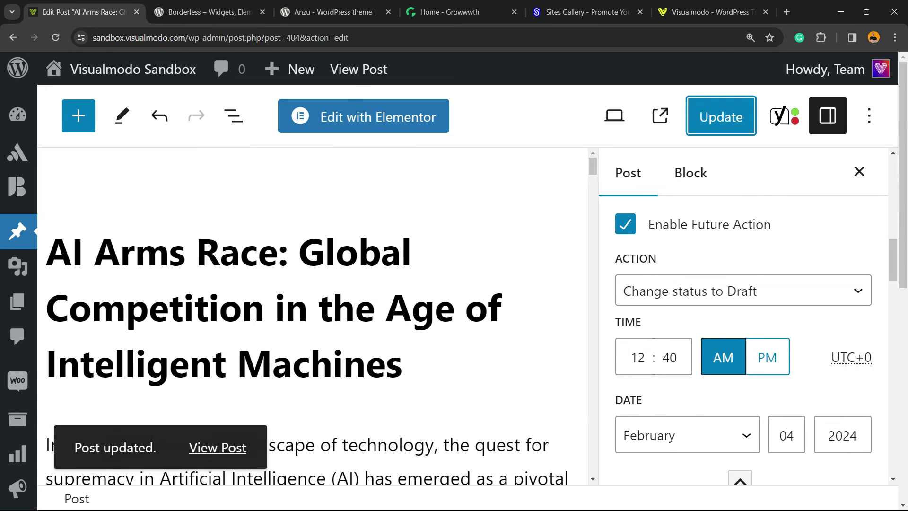
{"action": "key", "text": "ctrl+minus"}
{"action": "key", "text": "ctrl+minus"}
{"action": "key", "text": "ctrl+minus"}
{"action": "key", "text": "ctrl+plus"}
{"action": "key", "text": "ctrl+plus"}
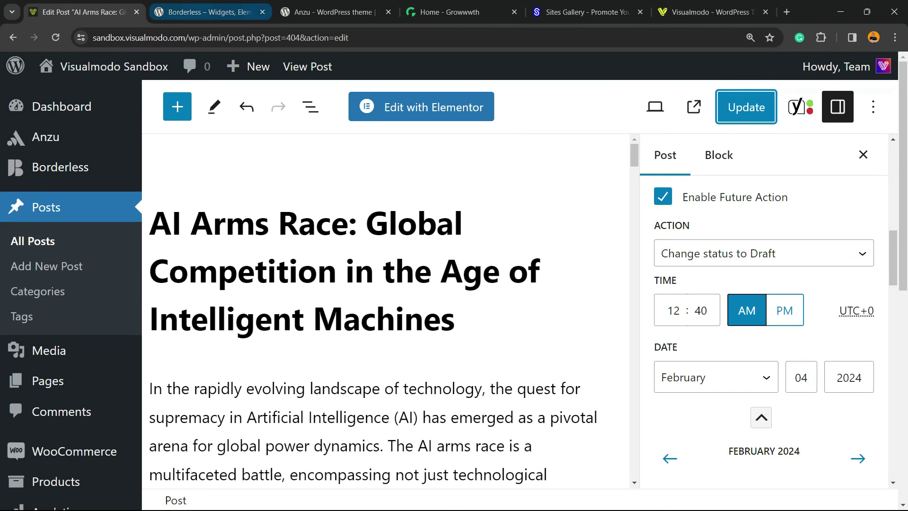
Step: View the WordPress.org pages of the Borderless plugin and the Anzu theme, highlighting each title
{"action": "left_click", "coordinate": [208, 11]}
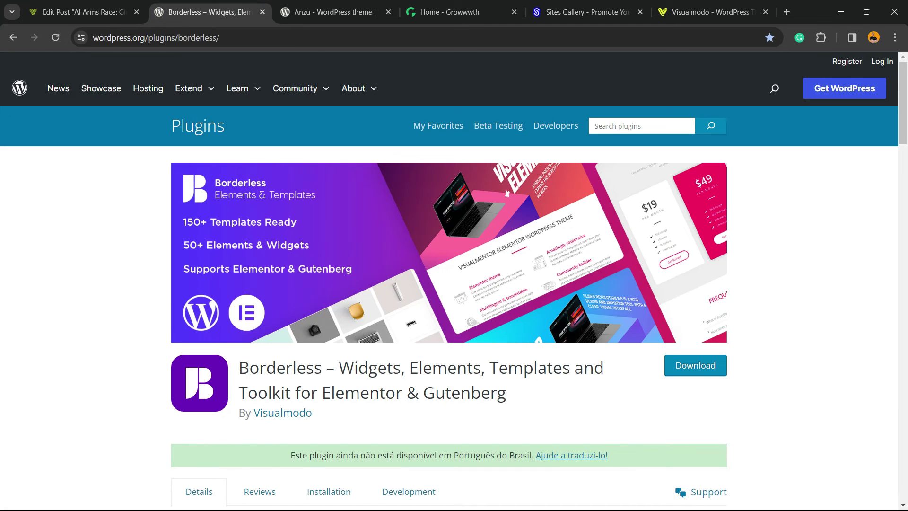
{"action": "triple_click", "coordinate": [405, 367]}
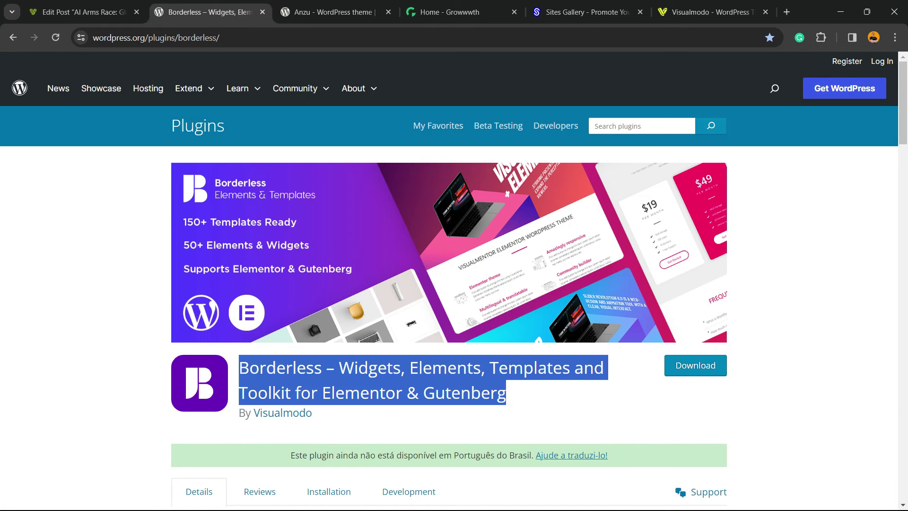
{"action": "key", "text": "ctrl+Tab"}
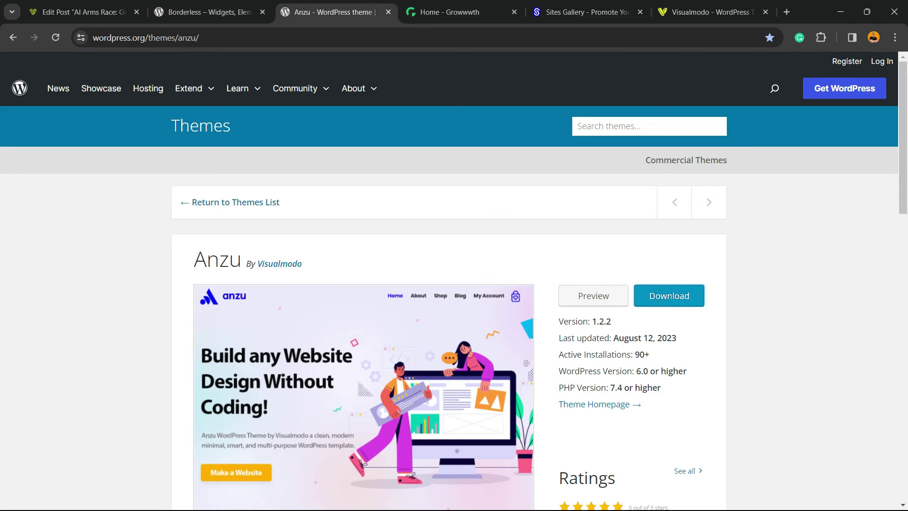
{"action": "triple_click", "coordinate": [217, 259]}
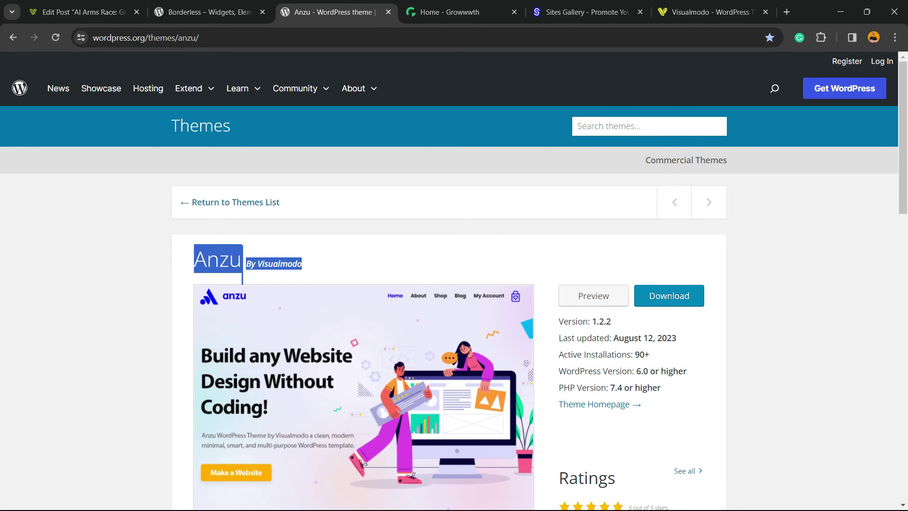
Step: Look through the Growwwth guest posting home page and its list of websites
{"action": "left_click", "coordinate": [462, 12]}
{"action": "triple_click", "coordinate": [319, 218]}
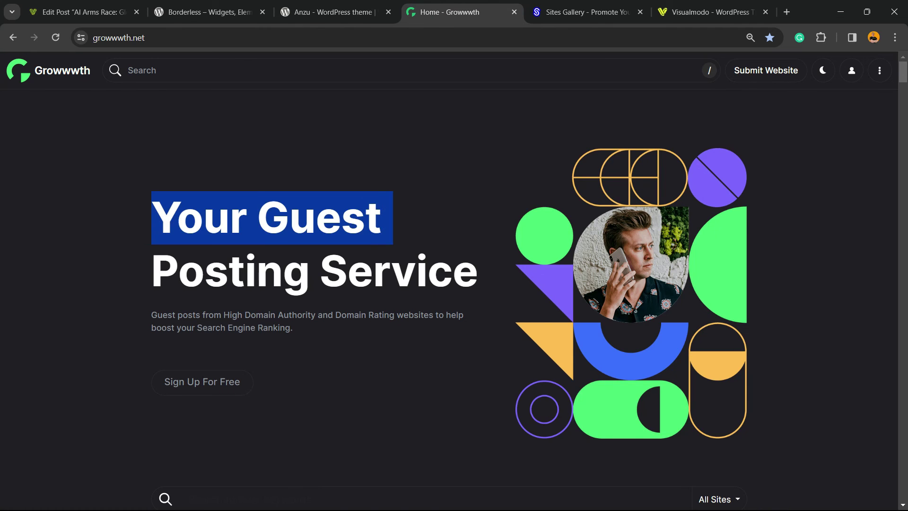
{"action": "scroll", "coordinate": [449, 298], "scroll_direction": "down", "scroll_amount": 15}
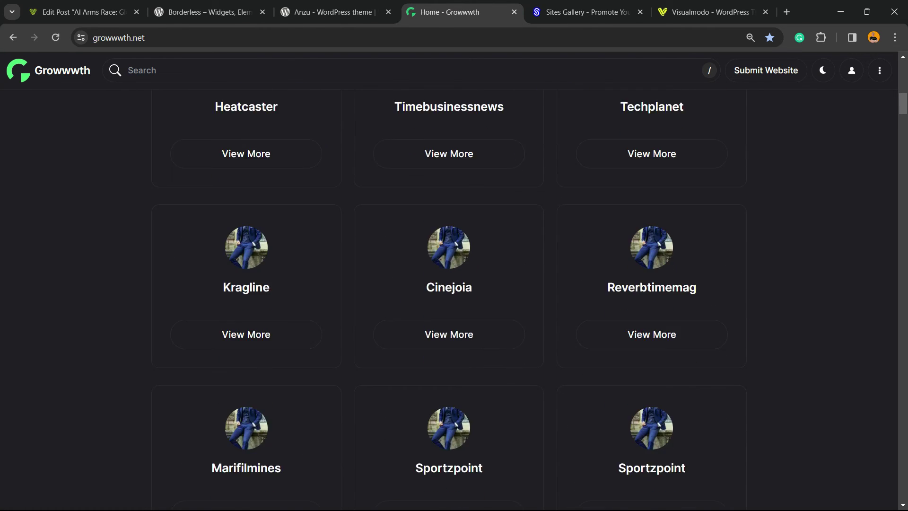
{"action": "scroll", "coordinate": [449, 298], "scroll_direction": "down", "scroll_amount": 20}
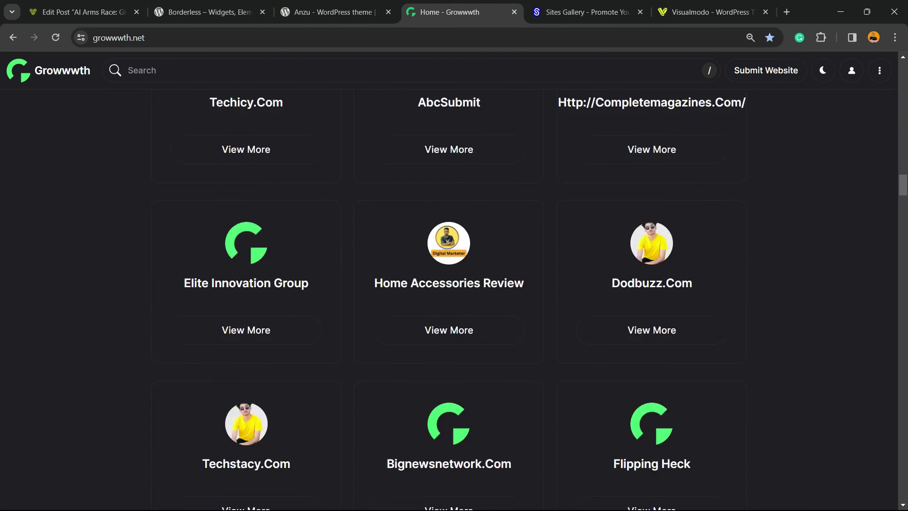
{"action": "scroll", "coordinate": [449, 298], "scroll_direction": "down", "scroll_amount": 2}
Step: Look through the Sites Gallery home page and its showcased websites
{"action": "left_click", "coordinate": [586, 12]}
{"action": "double_click", "coordinate": [137, 37]}
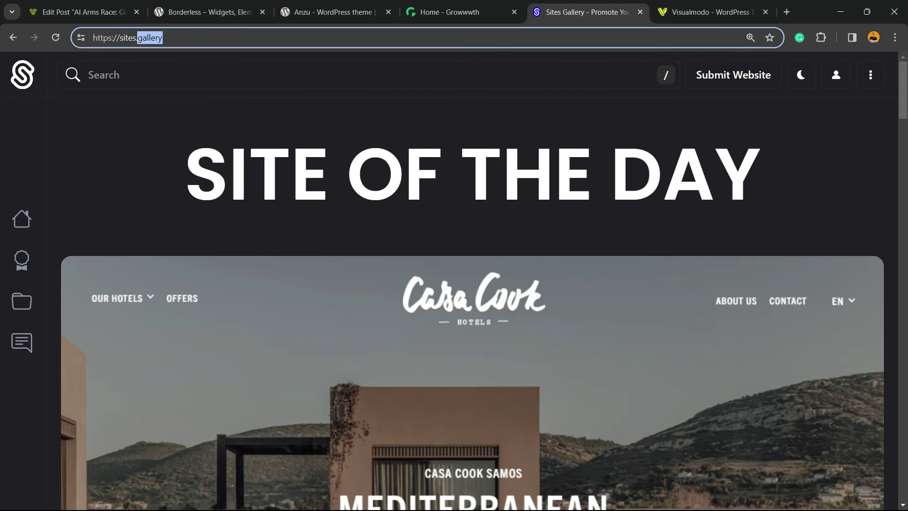
{"action": "scroll", "coordinate": [473, 302], "scroll_direction": "down", "scroll_amount": 10}
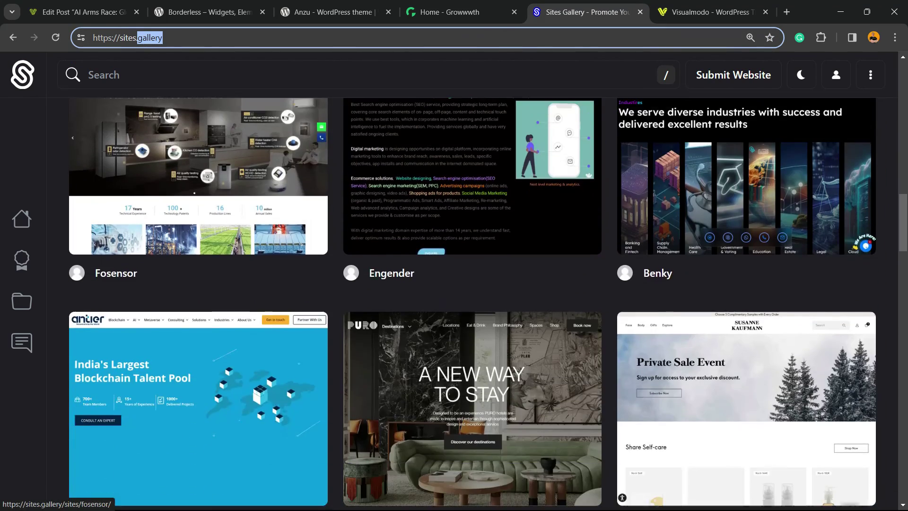
{"action": "scroll", "coordinate": [199, 213], "scroll_direction": "down", "scroll_amount": 20}
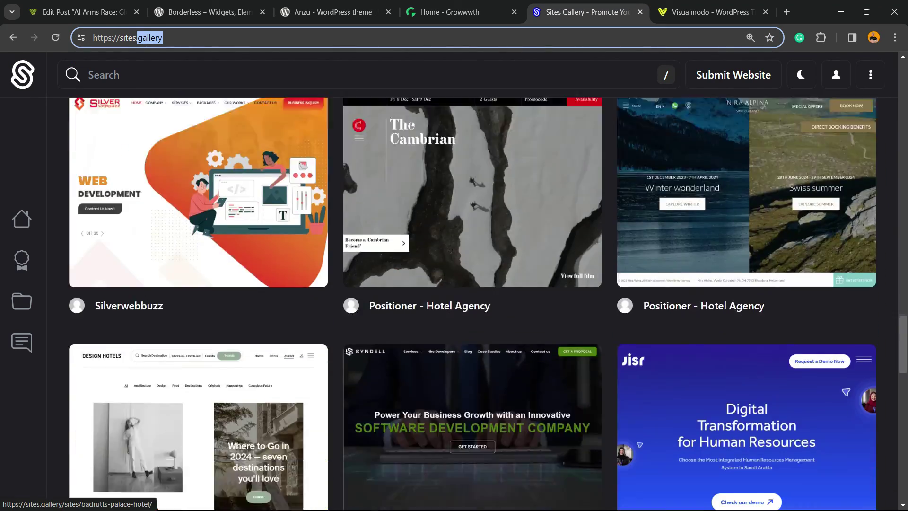
{"action": "scroll", "coordinate": [199, 212], "scroll_direction": "down", "scroll_amount": 10}
Step: Open the Templates Library from the Visualmodo home page and browse its starter templates
{"action": "key", "text": "ctrl+Tab"}
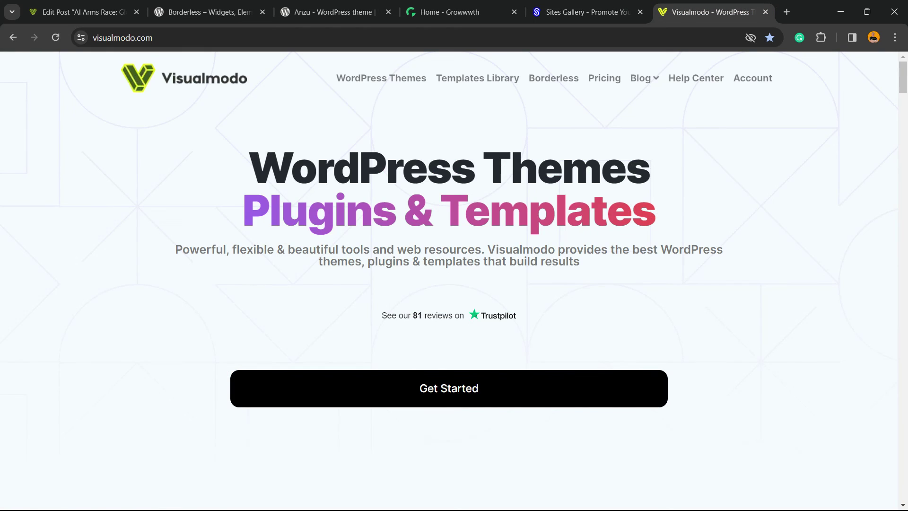
{"action": "left_click_drag", "start_coordinate": [248, 168], "coordinate": [622, 249]}
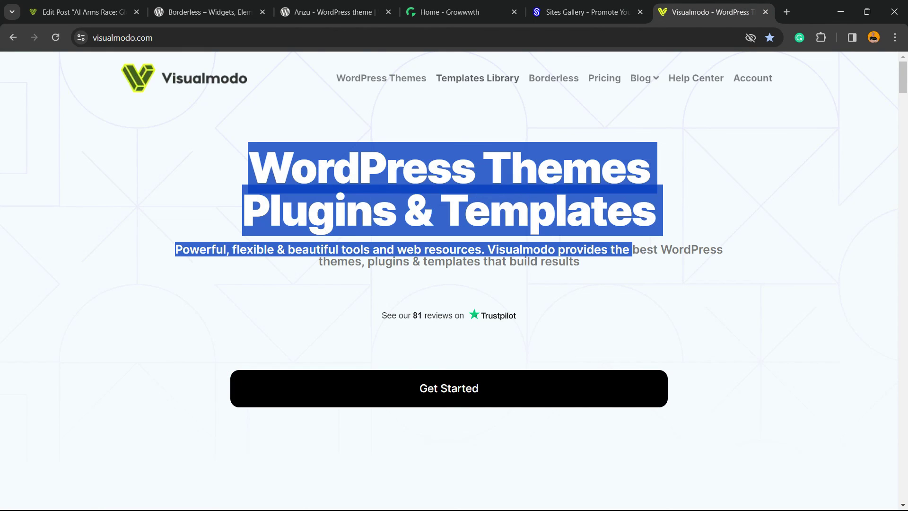
{"action": "left_click", "coordinate": [477, 78]}
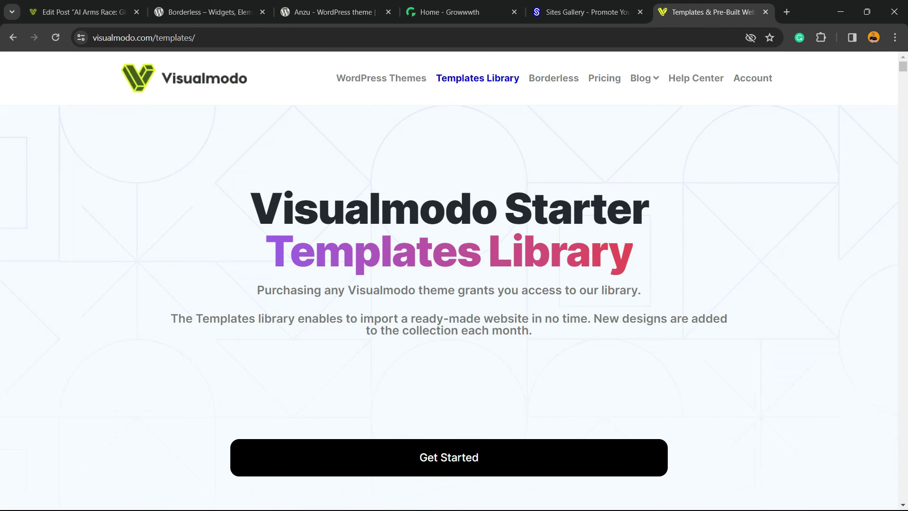
{"action": "scroll", "coordinate": [448, 293], "scroll_direction": "down", "scroll_amount": 10}
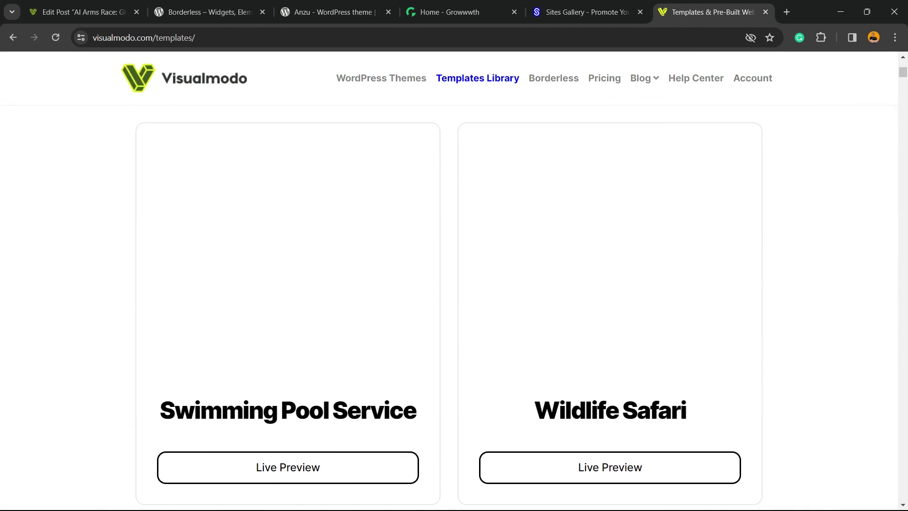
{"action": "scroll", "coordinate": [448, 307], "scroll_direction": "down", "scroll_amount": 20}
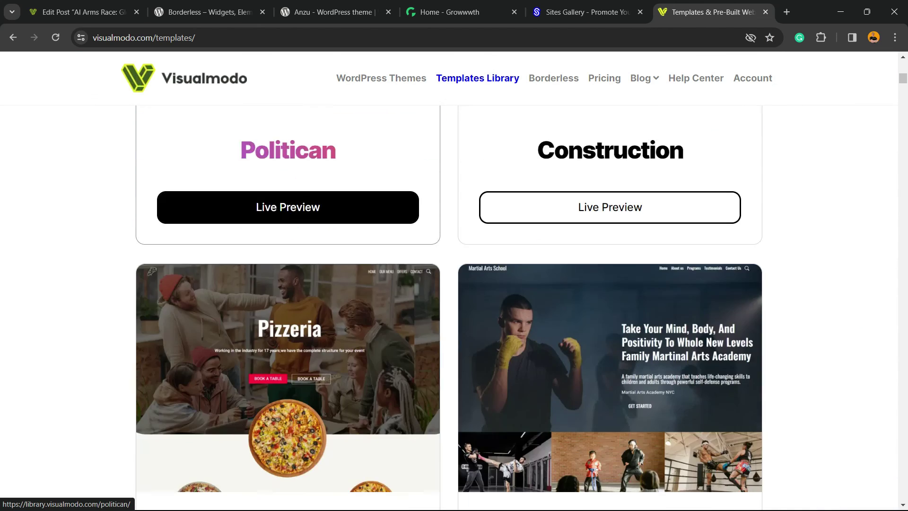
{"action": "scroll", "coordinate": [288, 213], "scroll_direction": "down", "scroll_amount": 20}
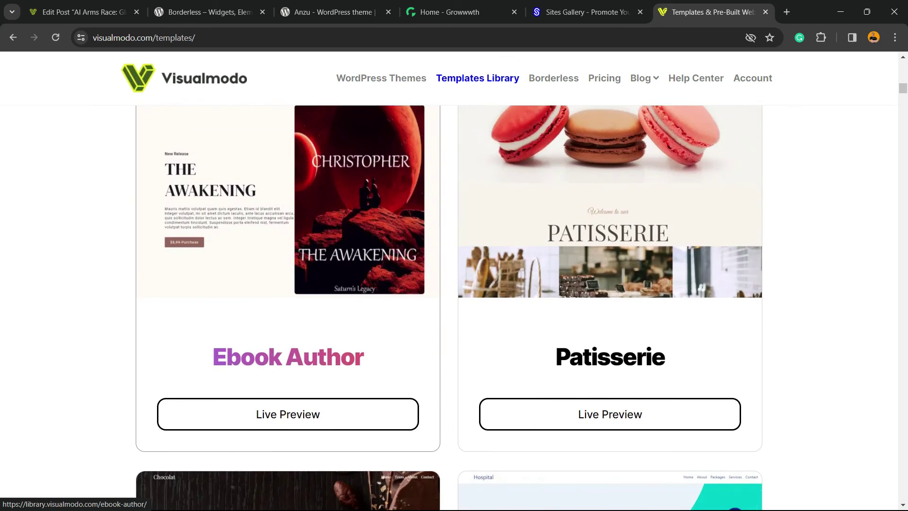
{"action": "scroll", "coordinate": [288, 227], "scroll_direction": "down", "scroll_amount": 20}
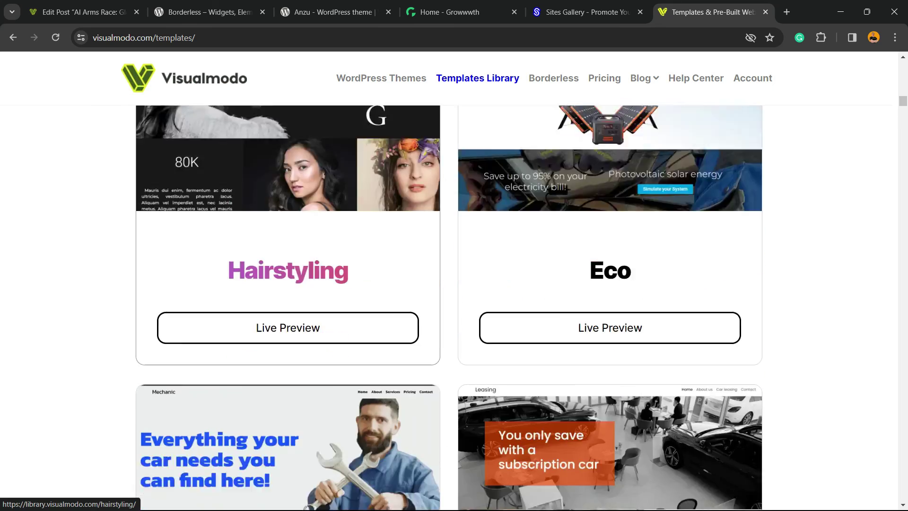
{"action": "scroll", "coordinate": [289, 227], "scroll_direction": "down", "scroll_amount": 20}
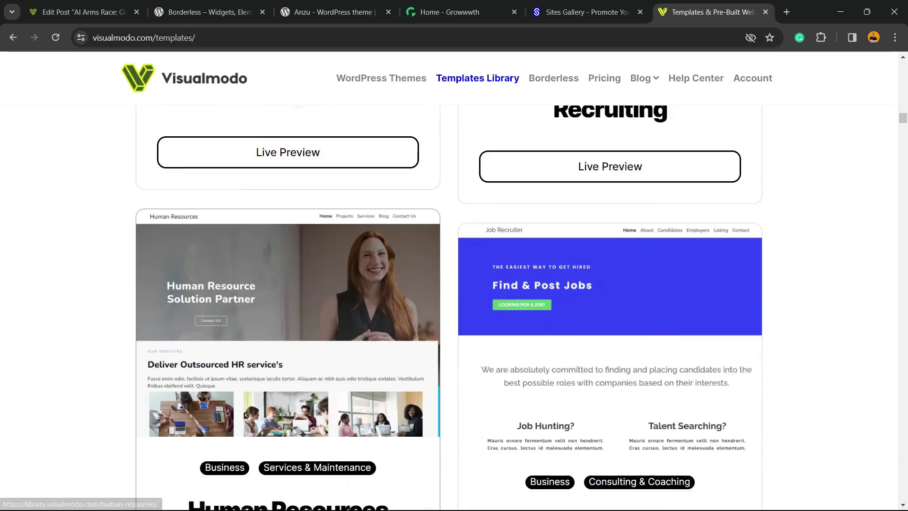
{"action": "scroll", "coordinate": [288, 227], "scroll_direction": "down", "scroll_amount": 11}
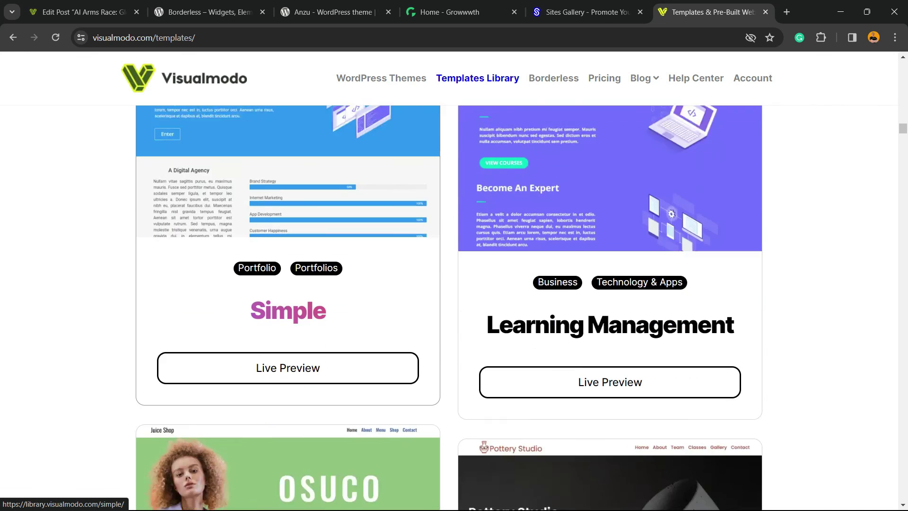
{"action": "scroll", "coordinate": [289, 227], "scroll_direction": "down", "scroll_amount": 13}
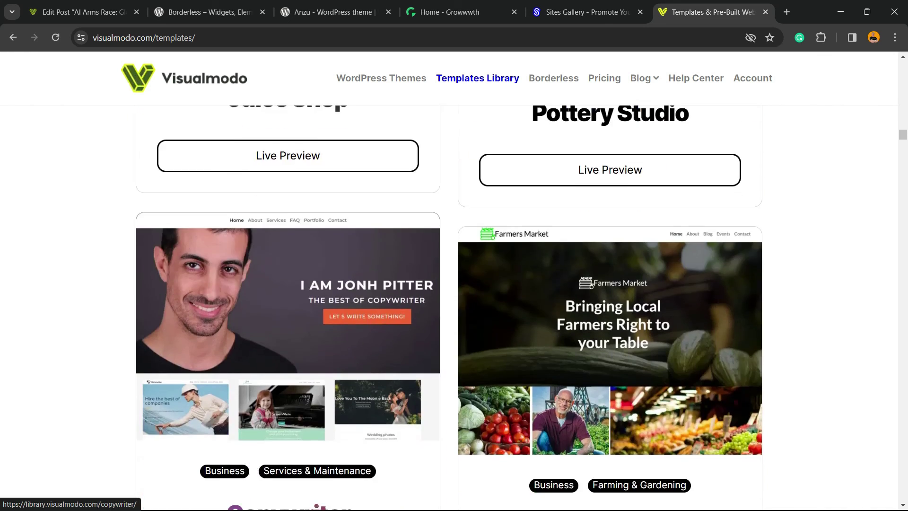